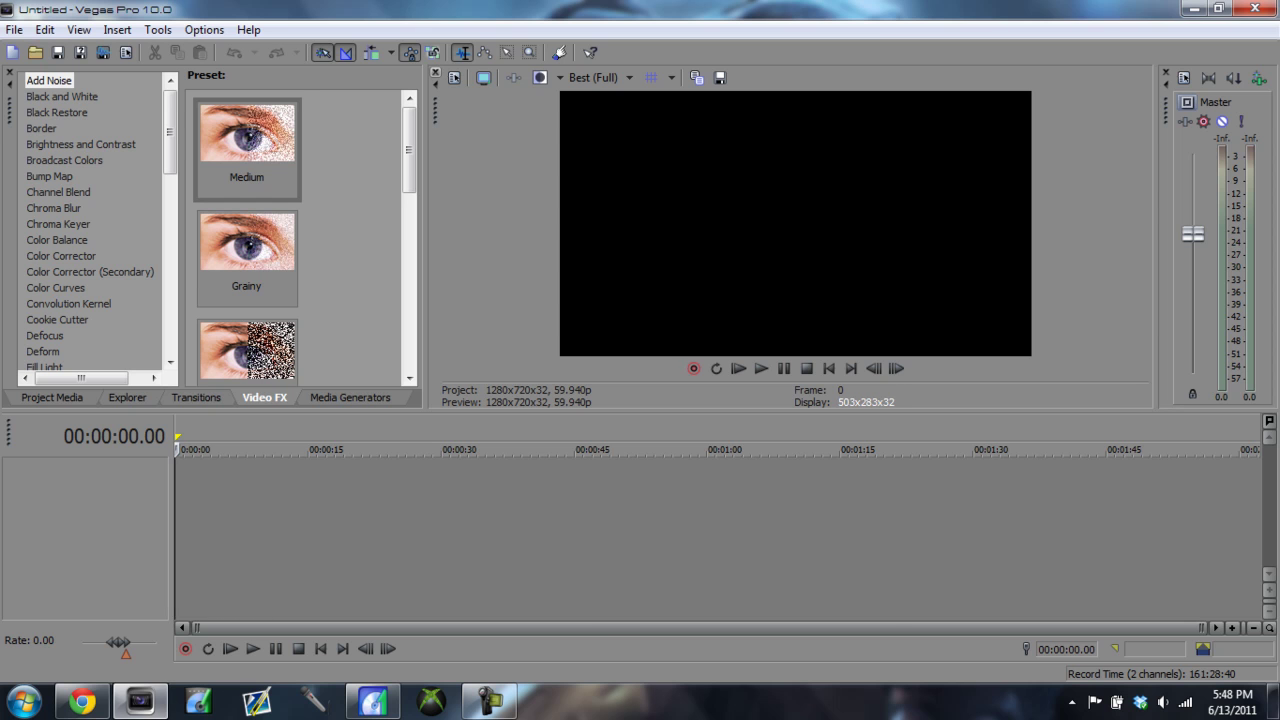
Drag Summit.M2TS from the desktop Black Ops folder onto the Vegas timeline
click(140, 701)
double_click(192, 62)
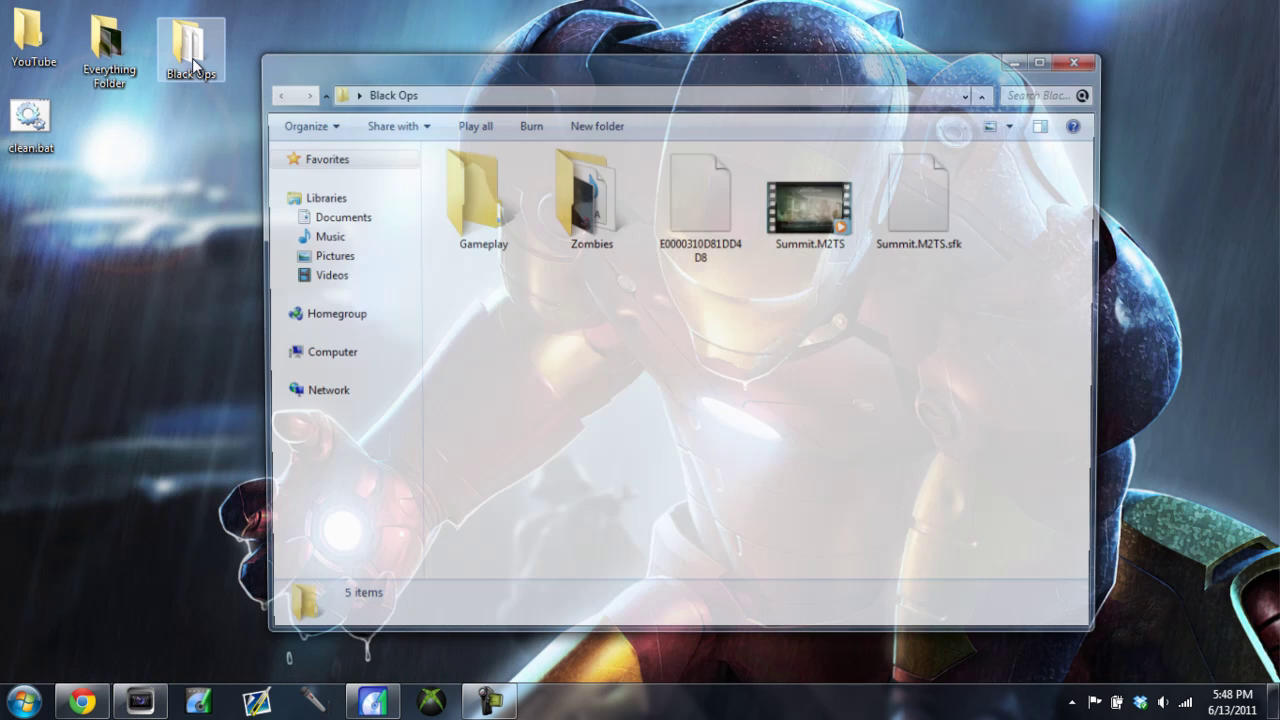
mouse_move(838, 216)
mouse_down()
mouse_move(139, 708)
mouse_move(213, 494)
mouse_up()
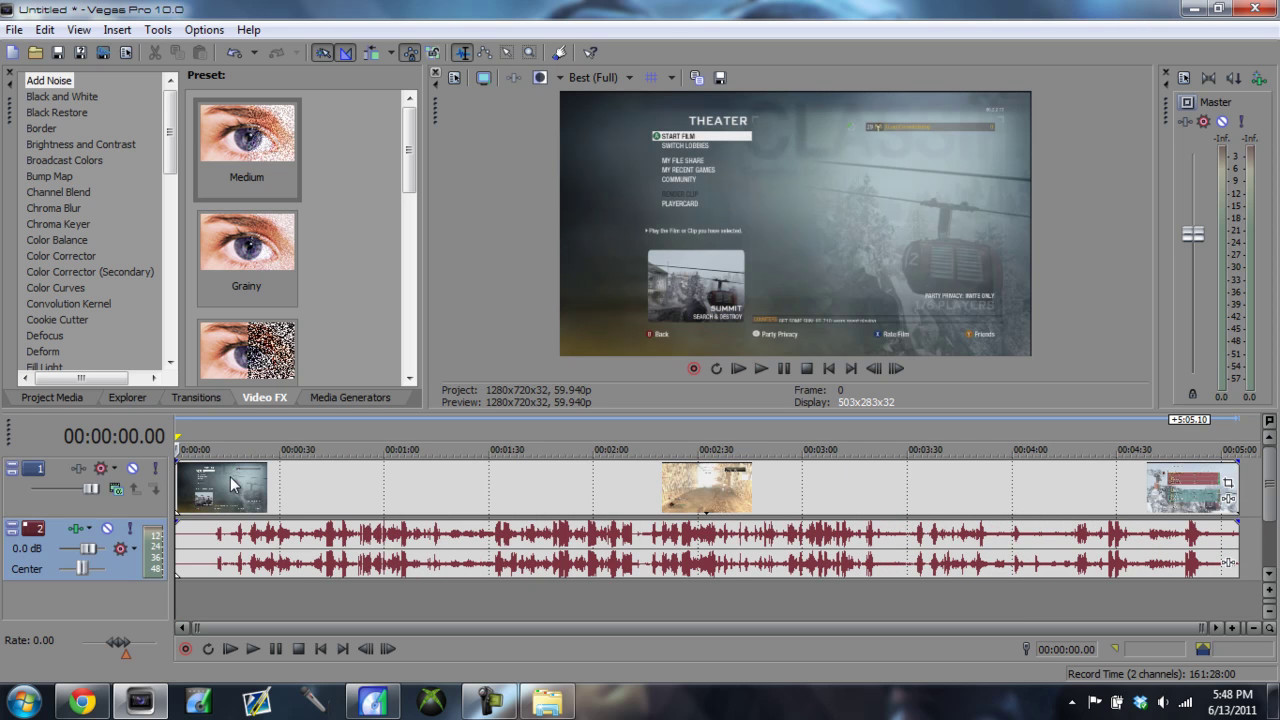
Select the Summit clip's events and move the playhead to 00:00:47.03
click(230, 478)
click(328, 488)
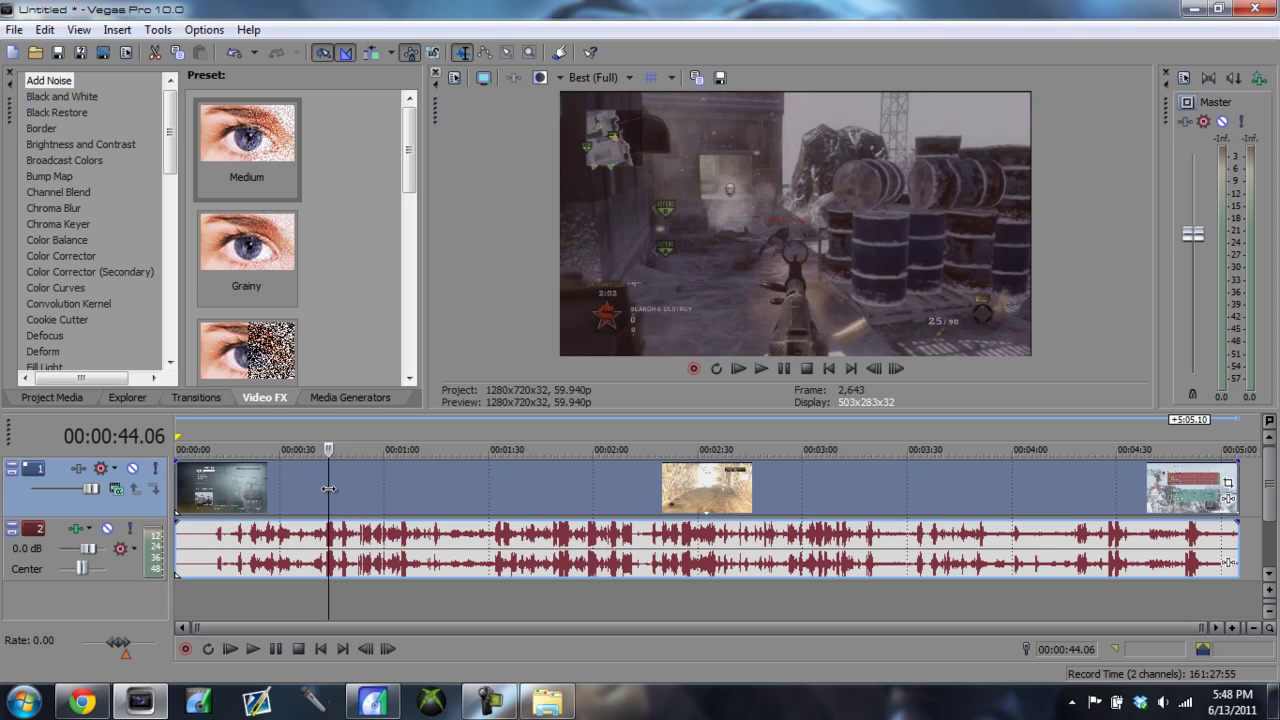
click(338, 492)
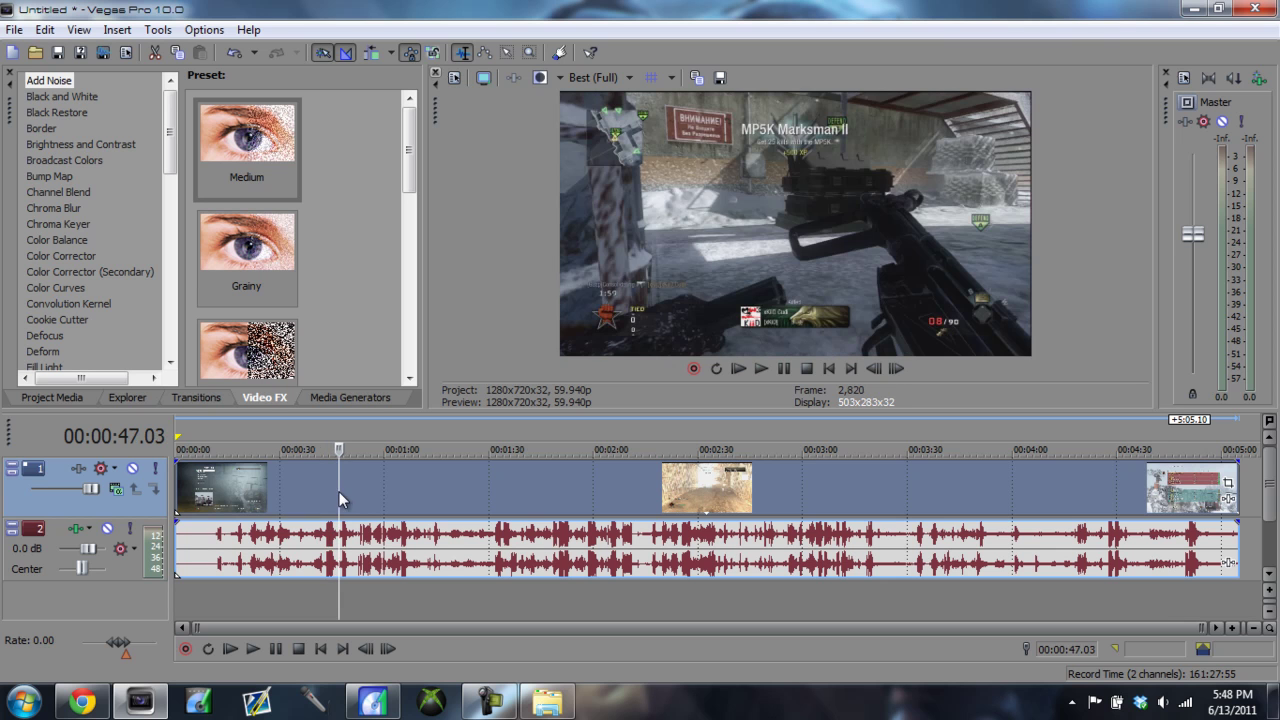
In the video event's Properties, choose Disable resample and uncheck Maintain aspect ratio
right_click(338, 492)
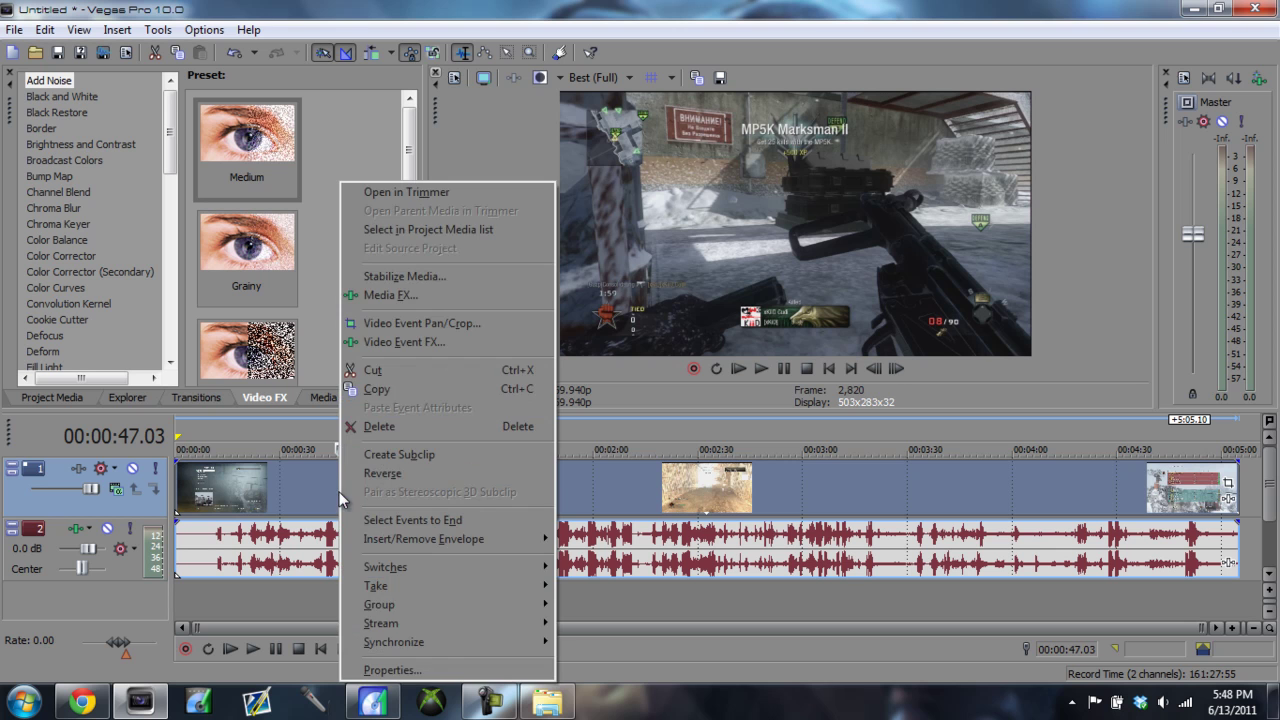
click(398, 670)
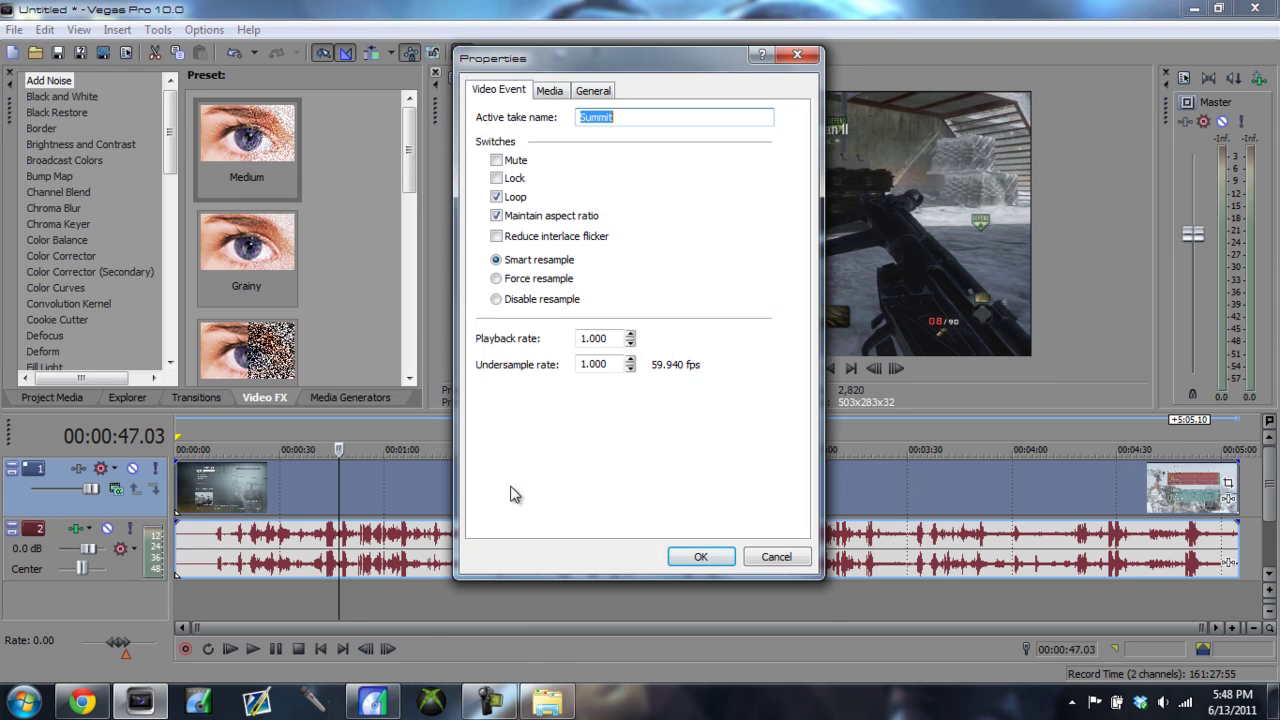
click(556, 305)
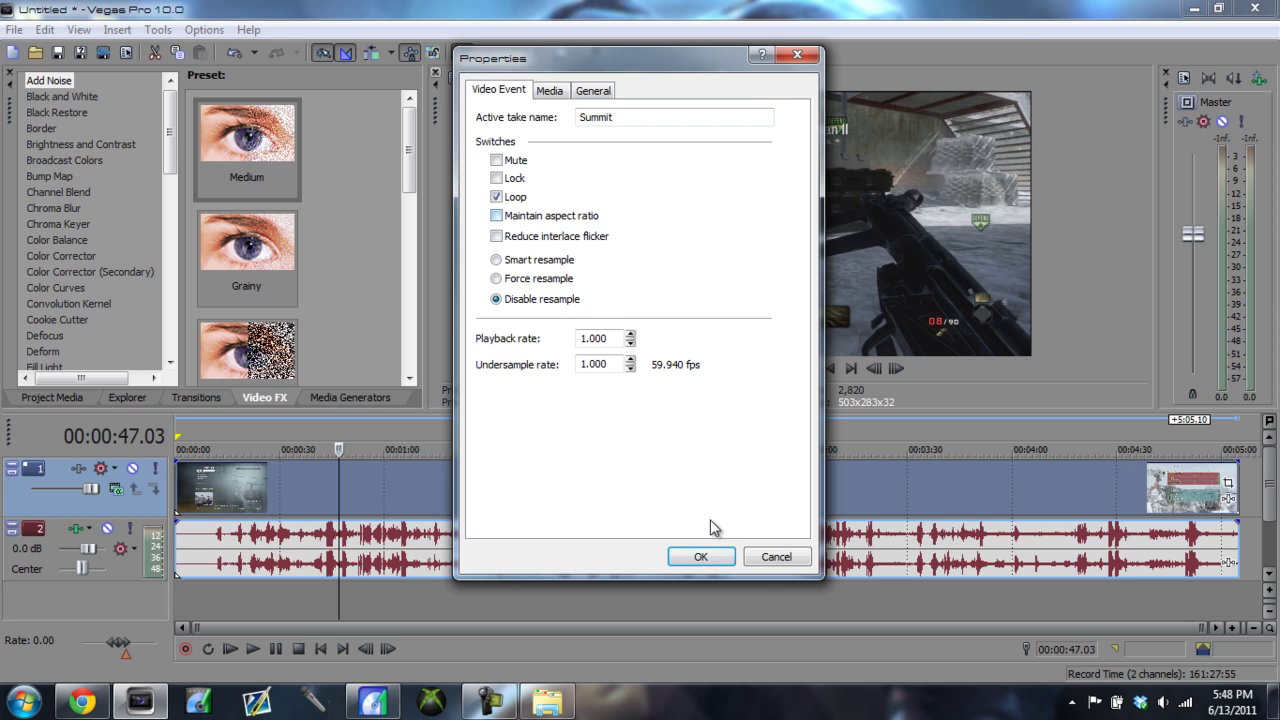
click(711, 558)
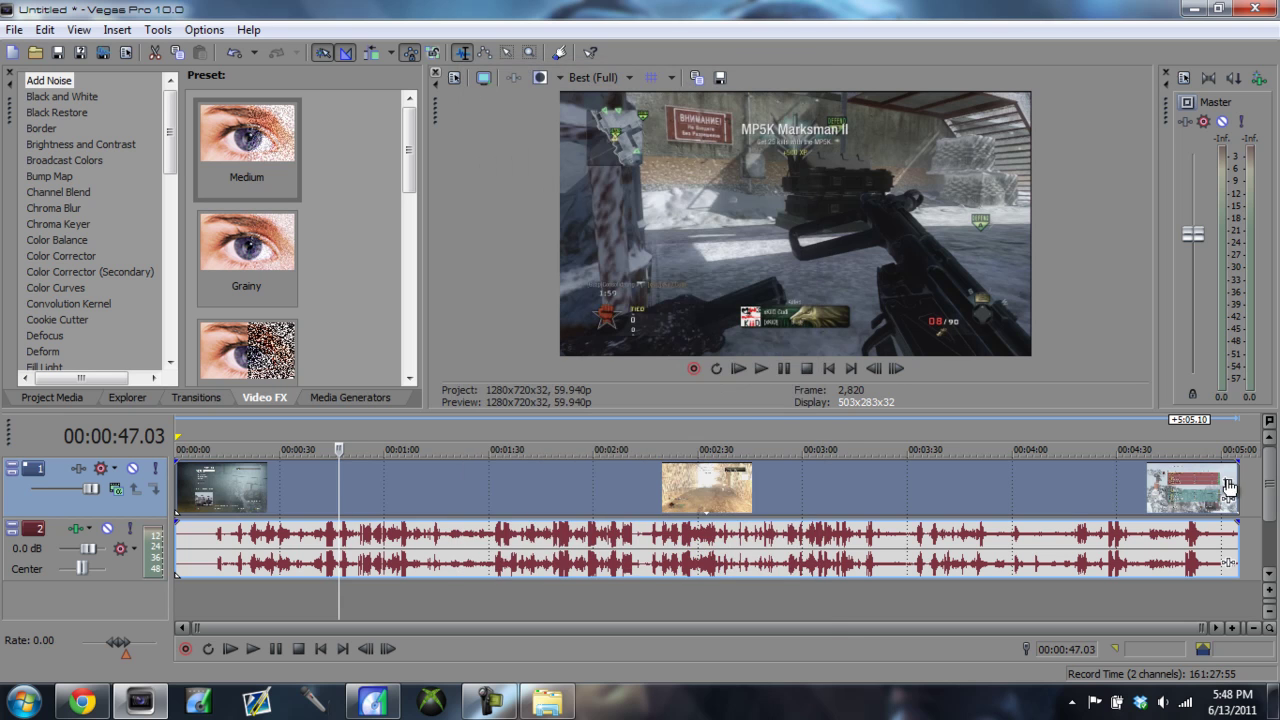
Apply the PVR Event Pan/Crop preset, tightening the frame to 1274.6 × 714.6
click(1228, 482)
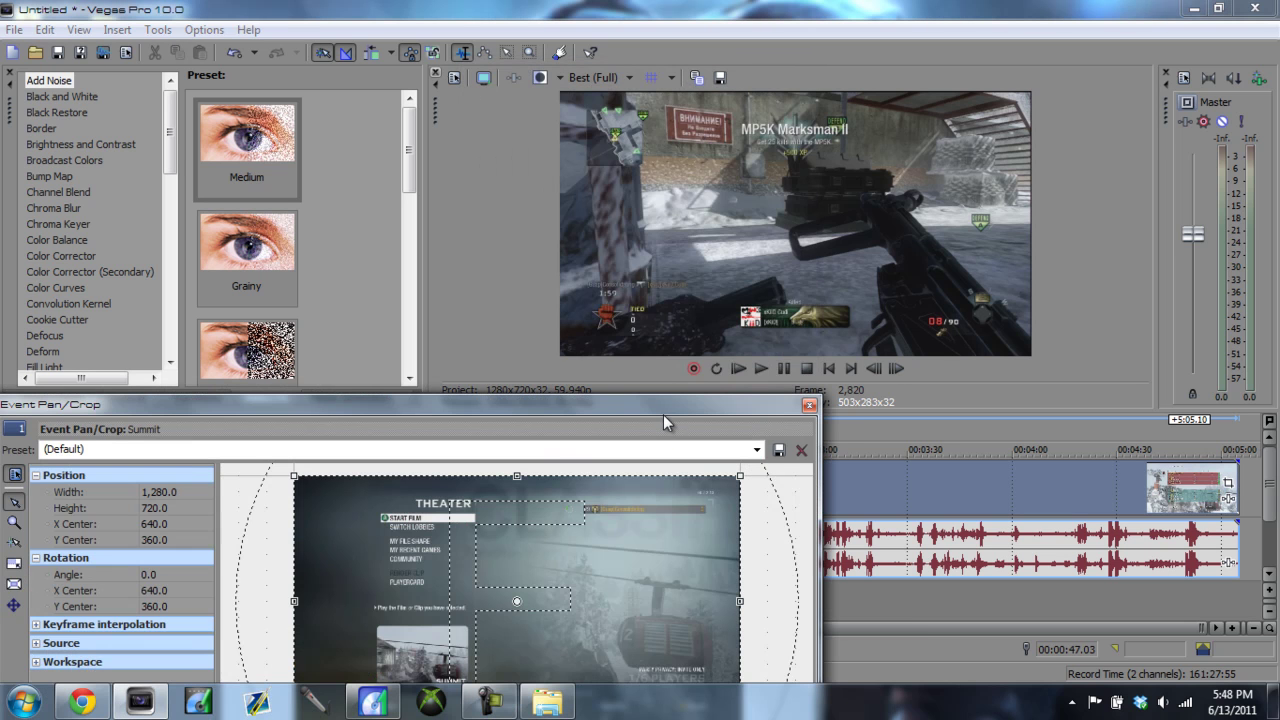
drag(663, 414, 813, 251)
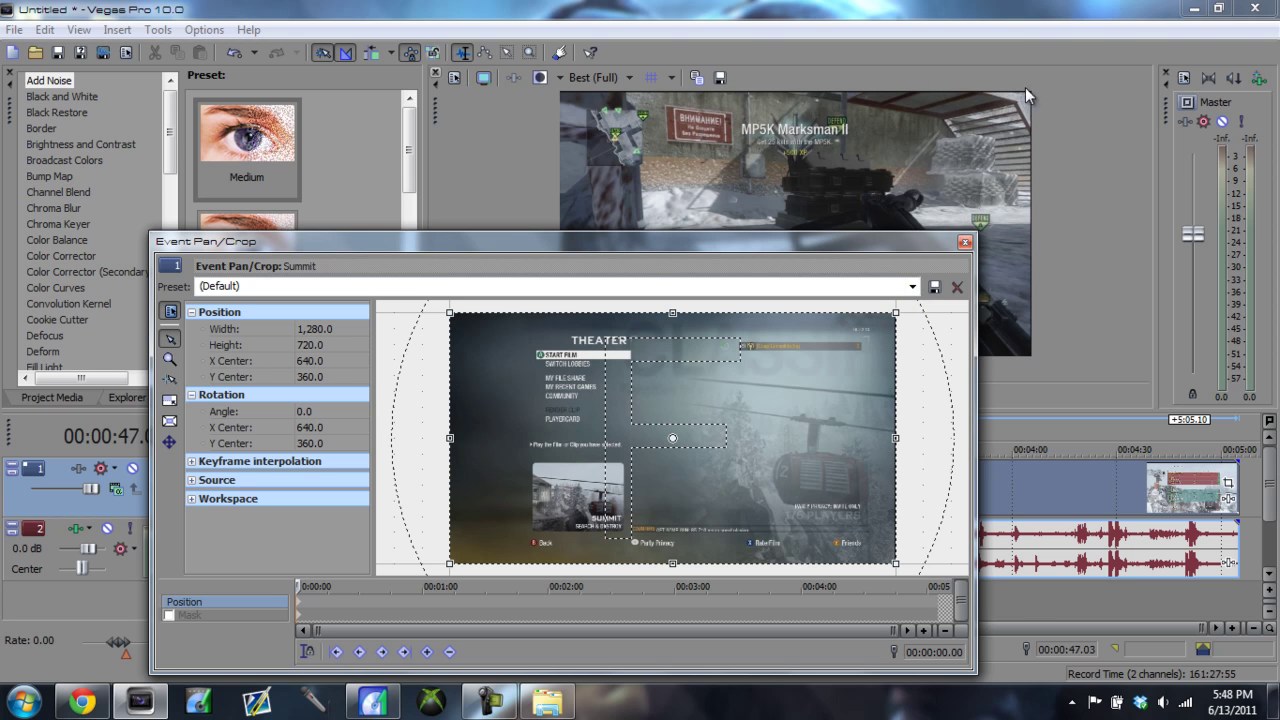
click(912, 286)
click(862, 389)
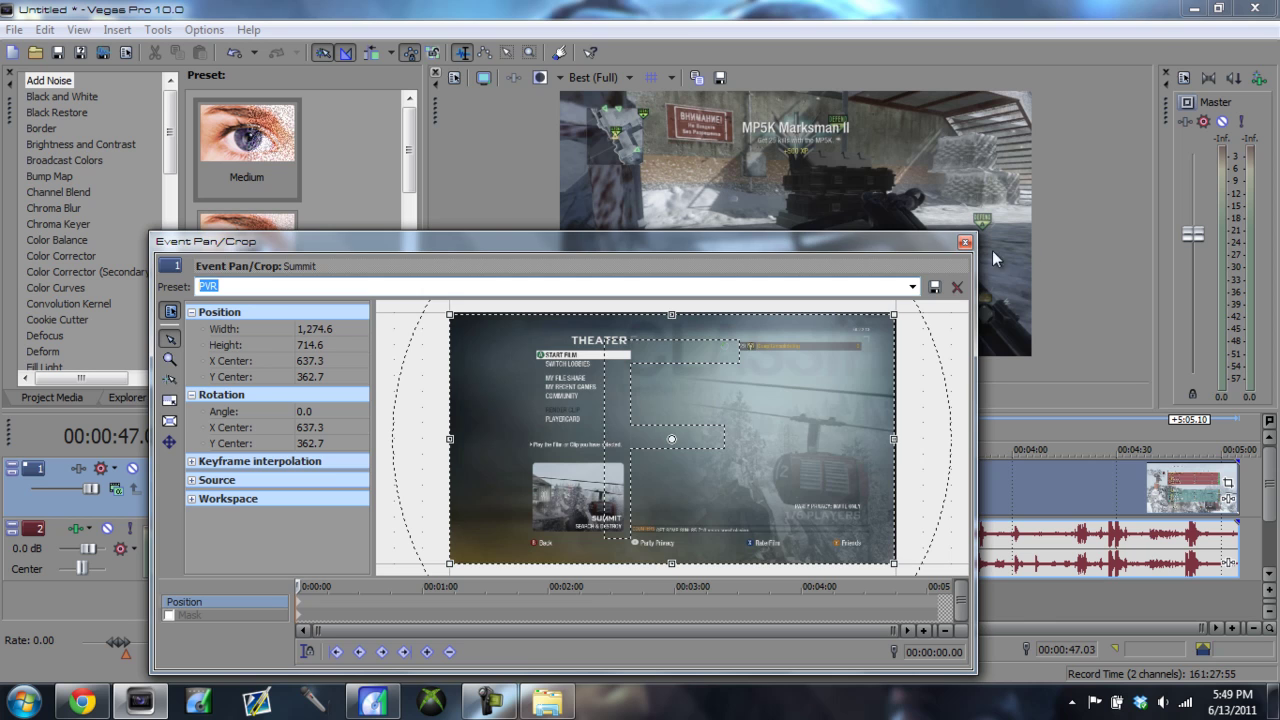
click(965, 242)
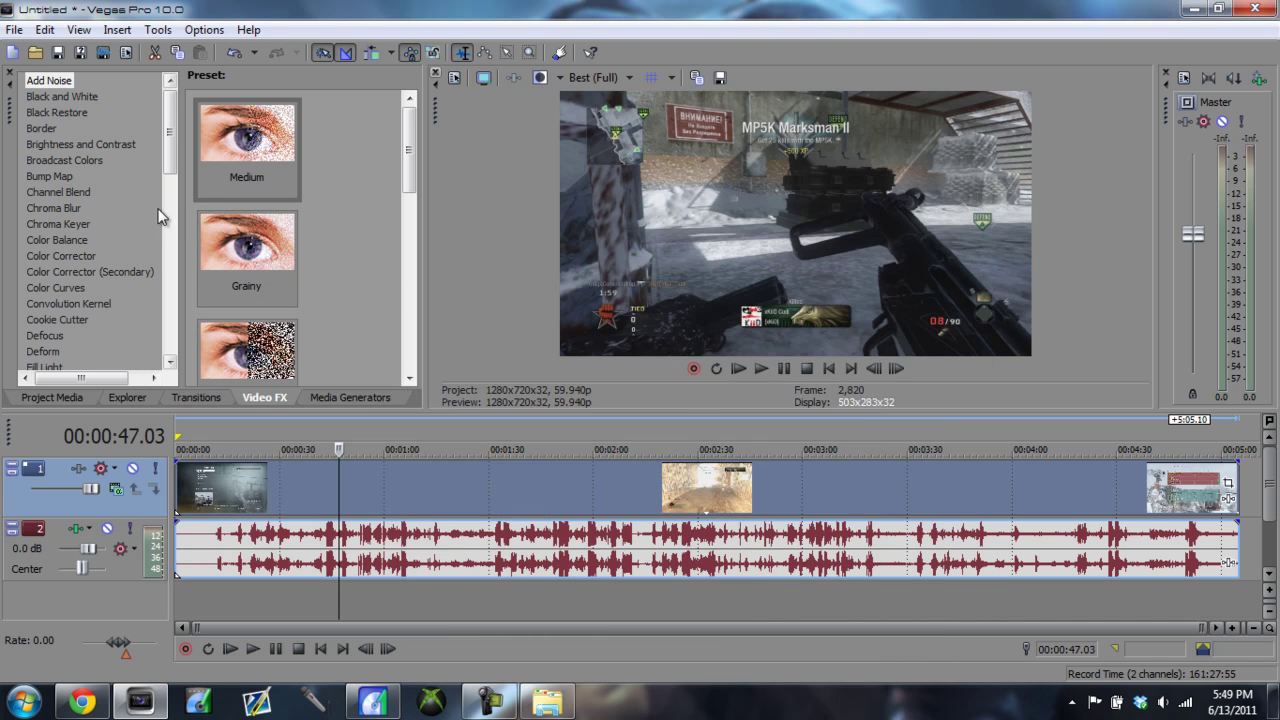
Put the MuslimModz Brightness and Contrast preset (0.02 each) on the Summit video event
click(79, 145)
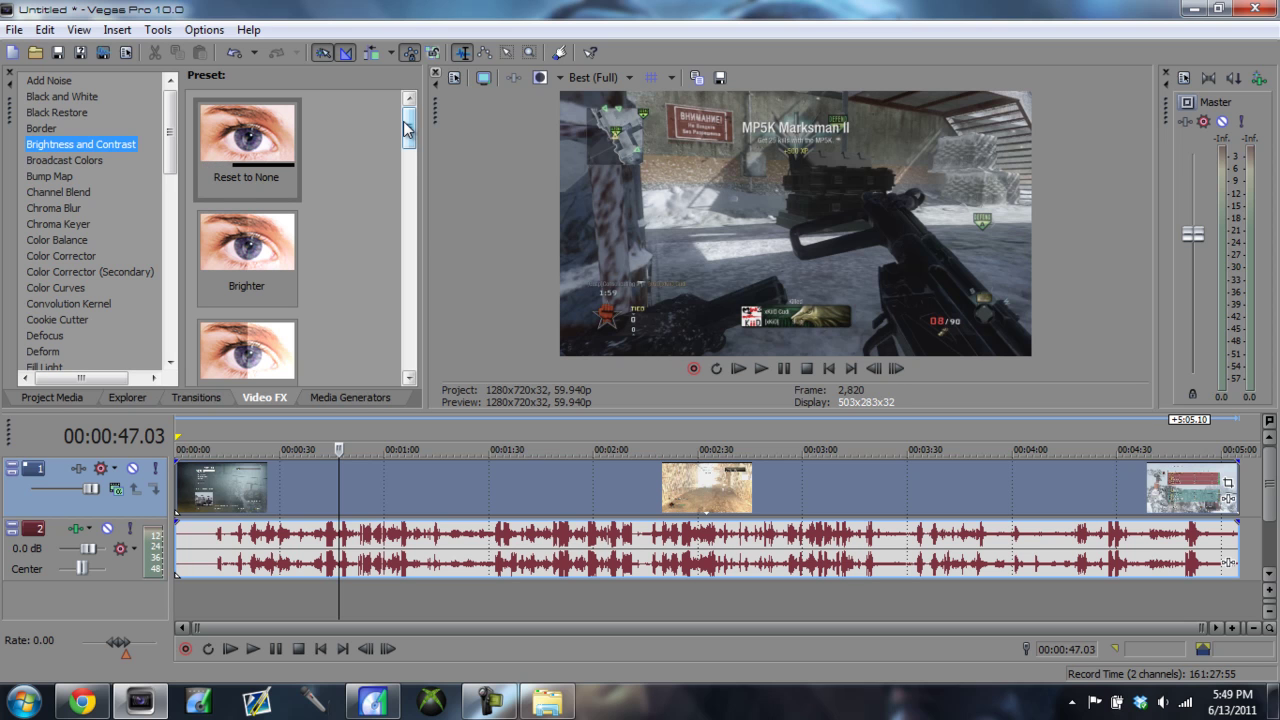
drag(407, 127, 409, 352)
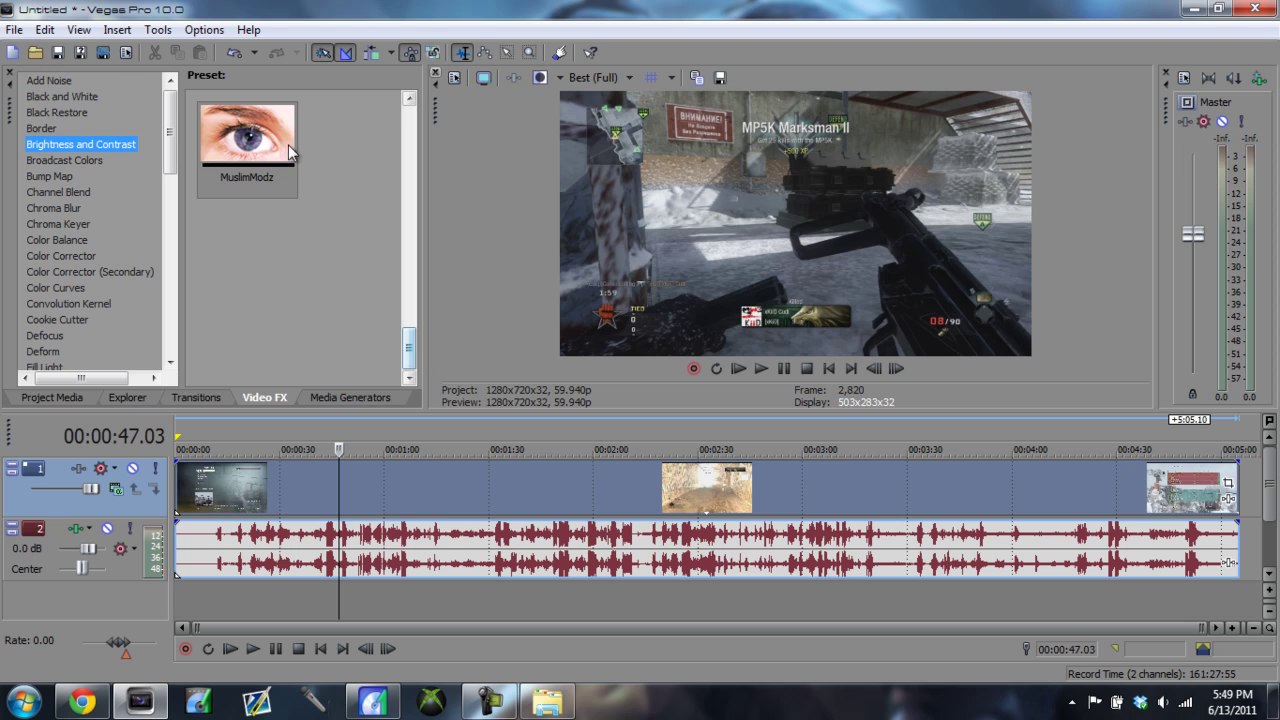
mouse_move(247, 150)
mouse_down()
mouse_move(305, 265)
mouse_move(383, 528)
mouse_move(389, 464)
mouse_move(368, 529)
mouse_move(360, 500)
mouse_up()
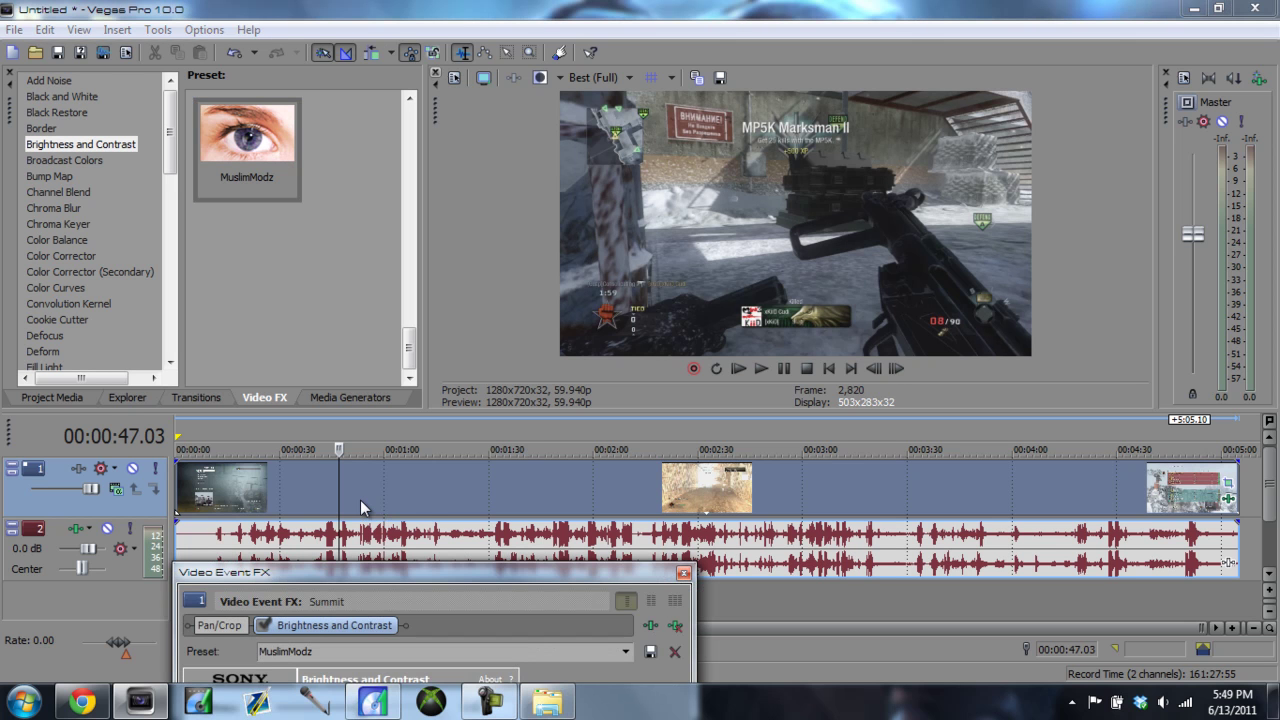
mouse_move(391, 578)
mouse_down()
mouse_move(387, 17)
mouse_move(476, 139)
mouse_up()
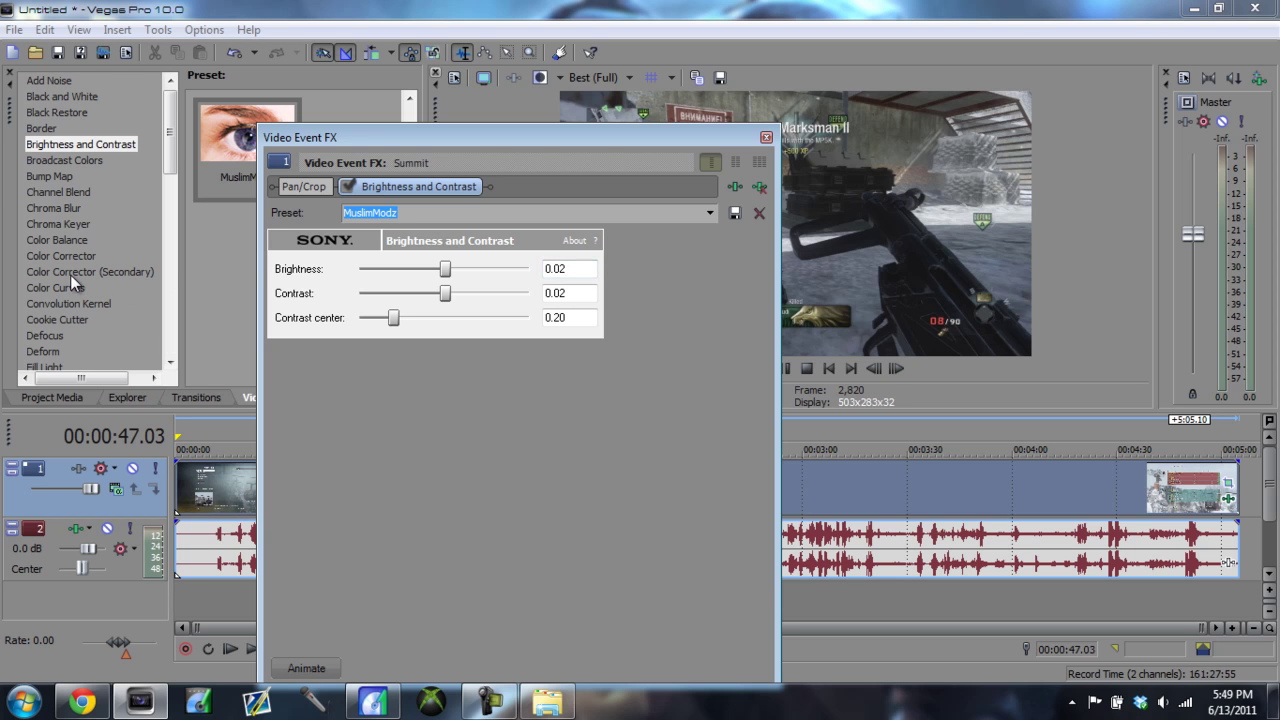
Chain the MuslimModz Color Corrector (Secondary) preset, saturation 1.862, onto the Summit event
click(70, 274)
click(540, 132)
drag(540, 132, 867, 245)
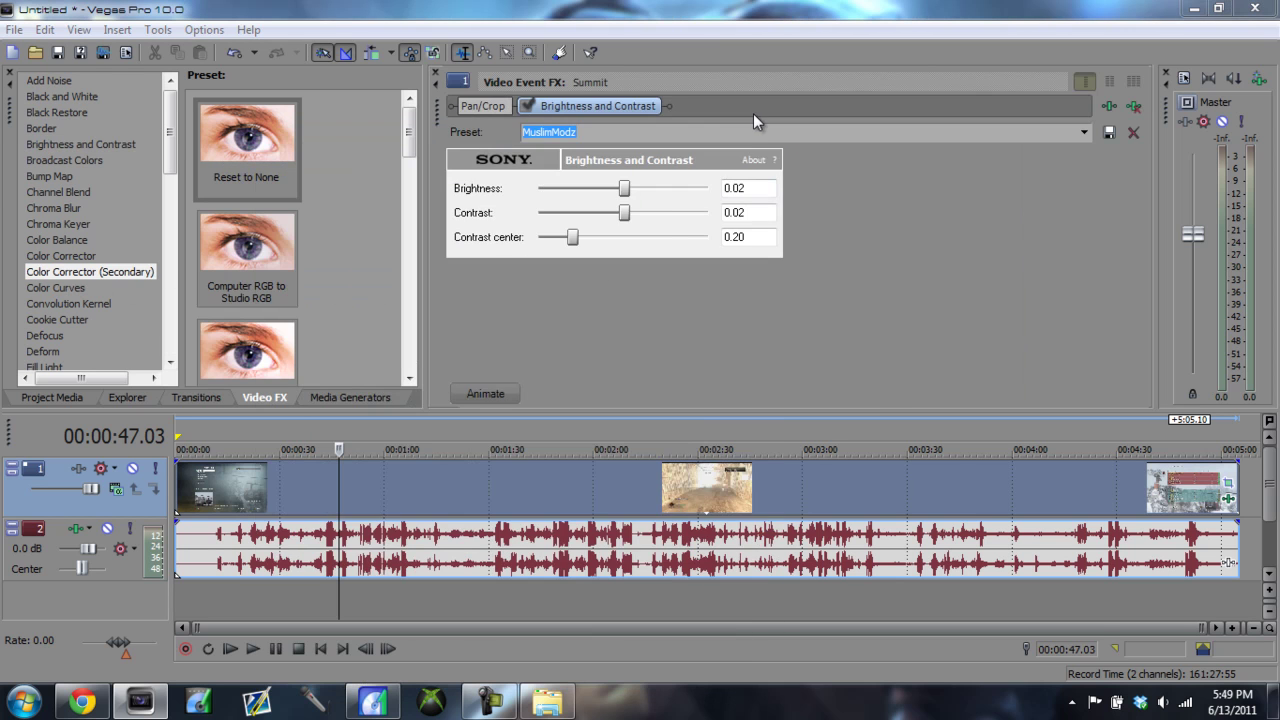
drag(406, 134, 426, 346)
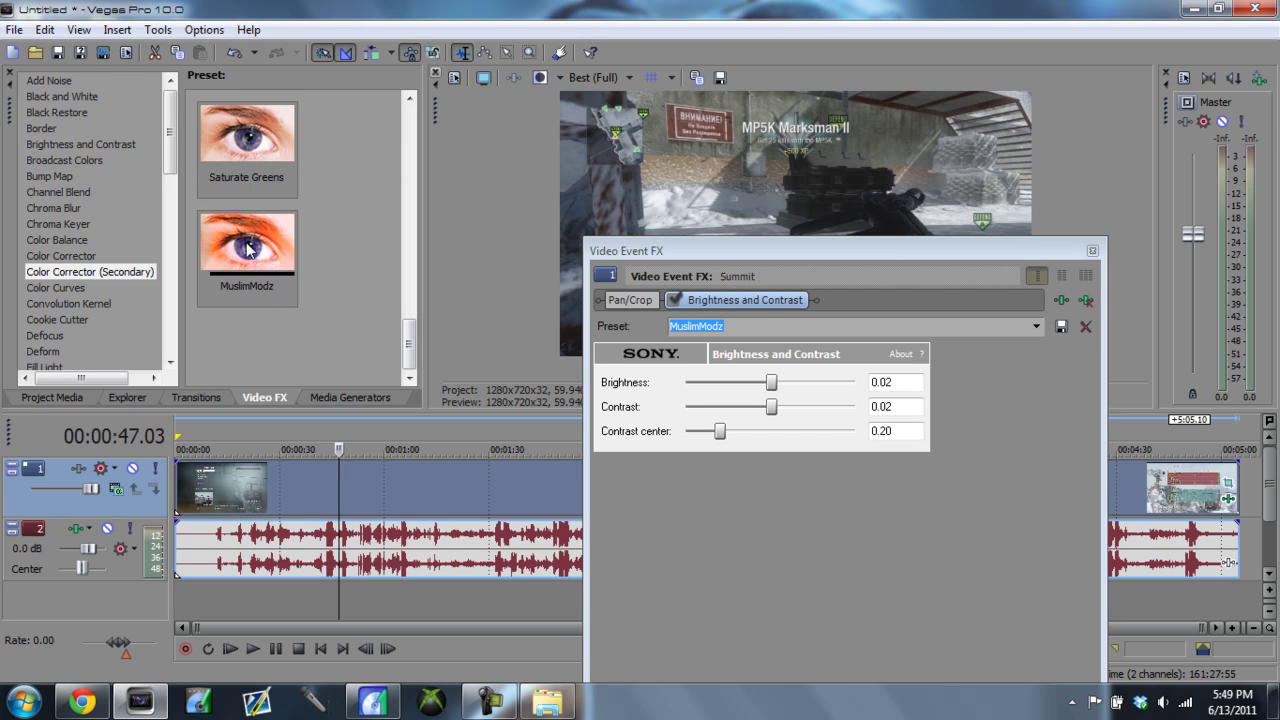
drag(250, 248, 288, 497)
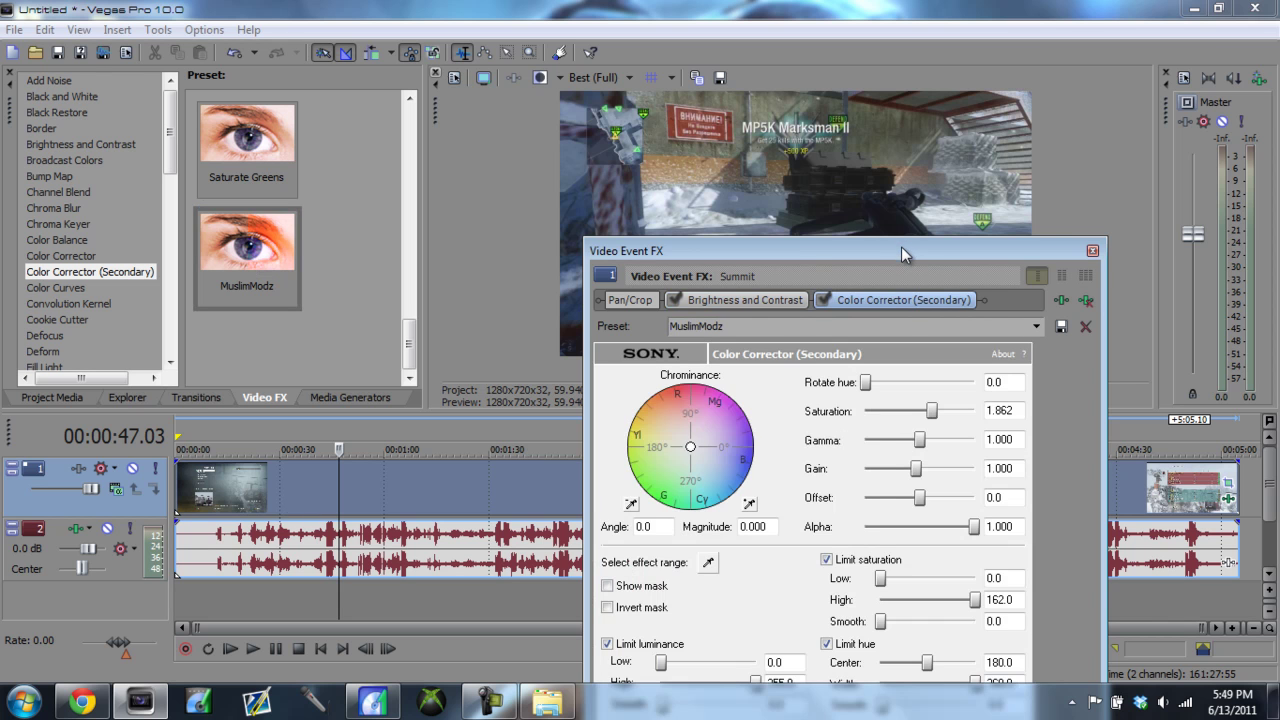
drag(901, 246, 520, 41)
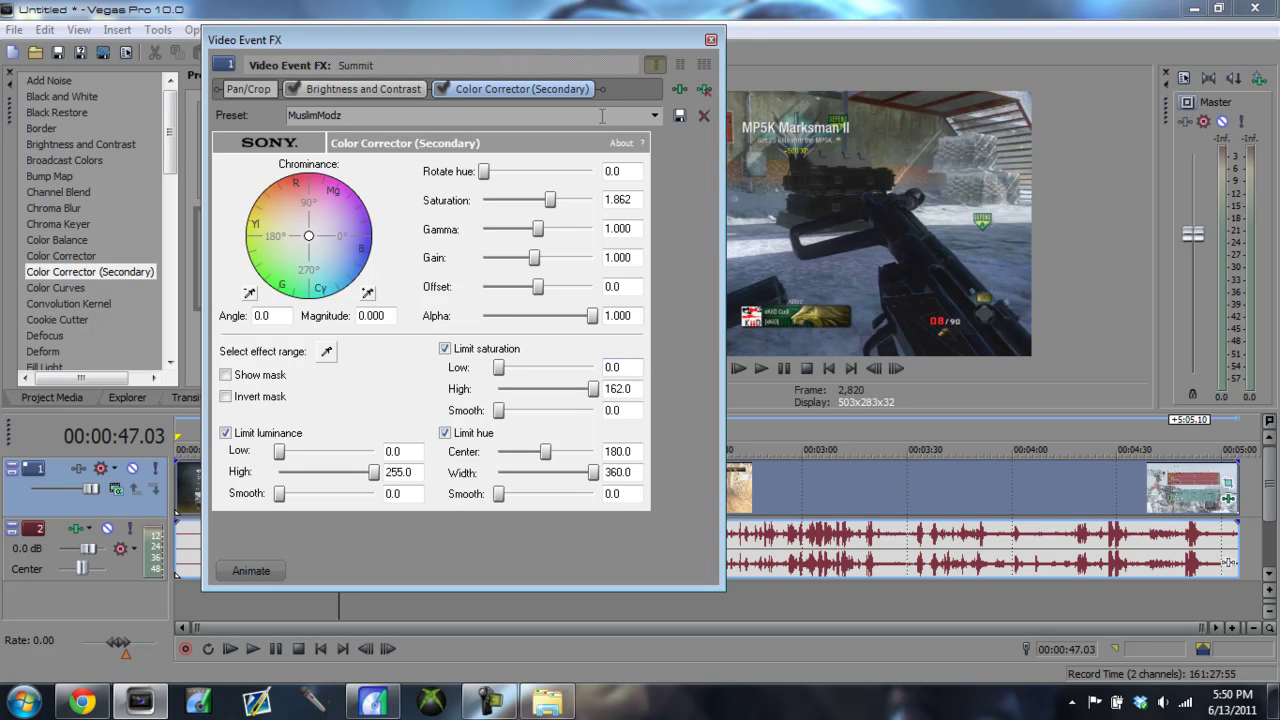
drag(568, 46, 916, 69)
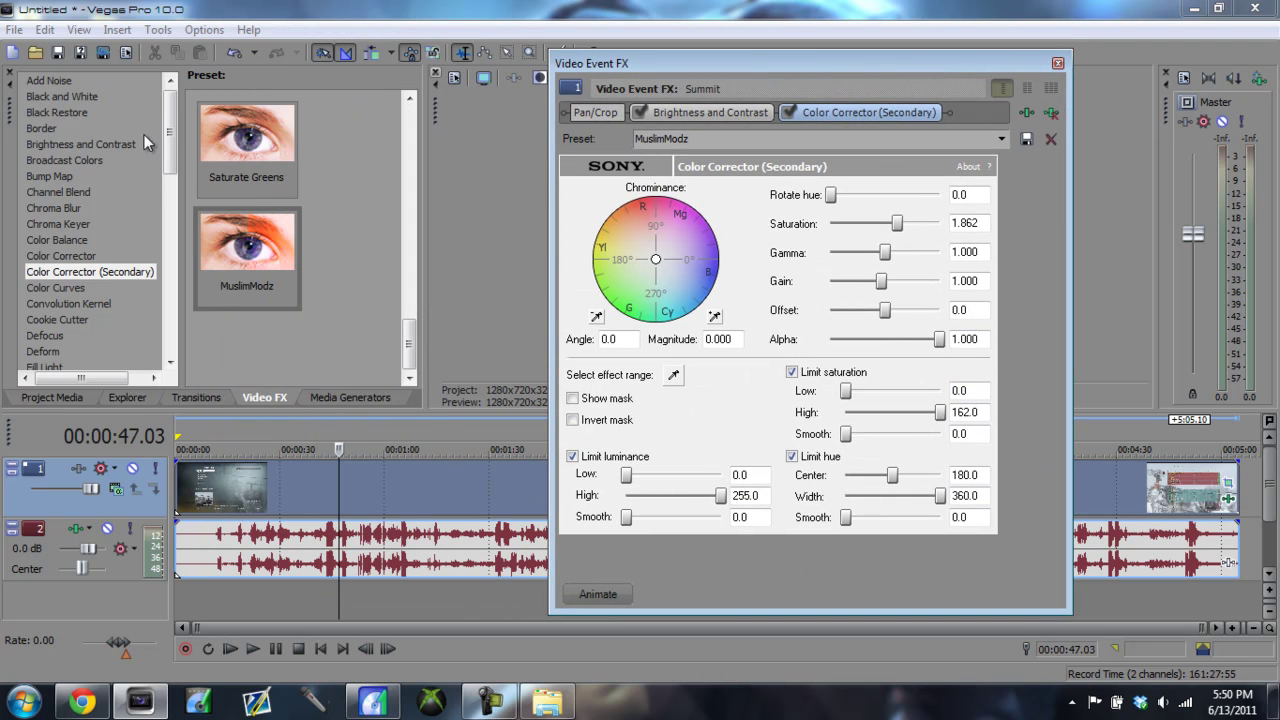
drag(168, 141, 185, 299)
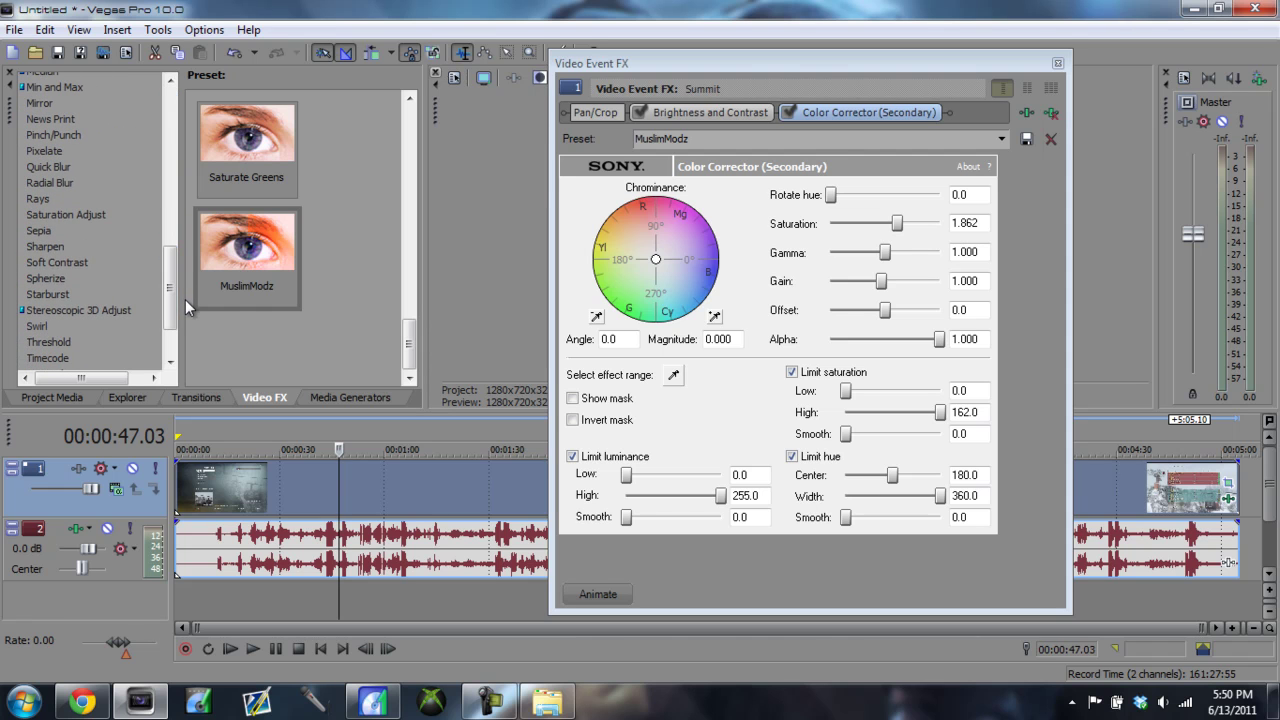
Chain the MuslimModz Sharpen preset, amount 0.051, onto the Summit video event
click(42, 249)
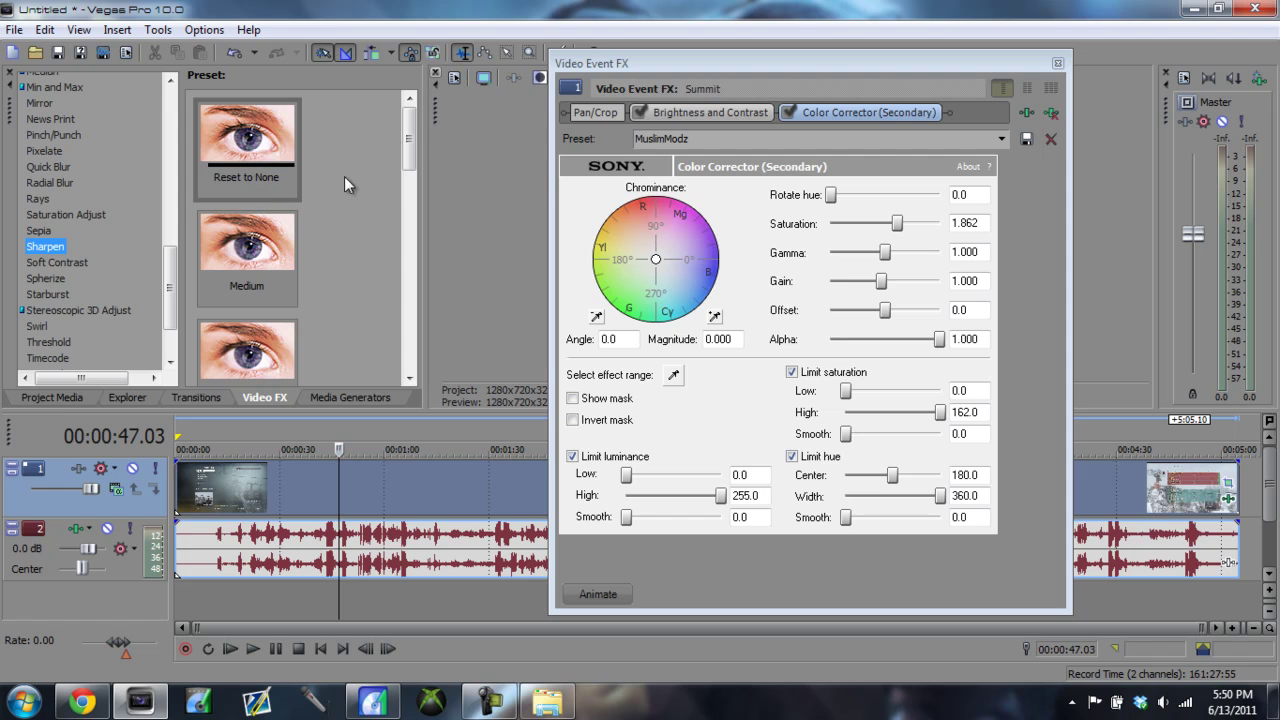
drag(412, 126, 421, 335)
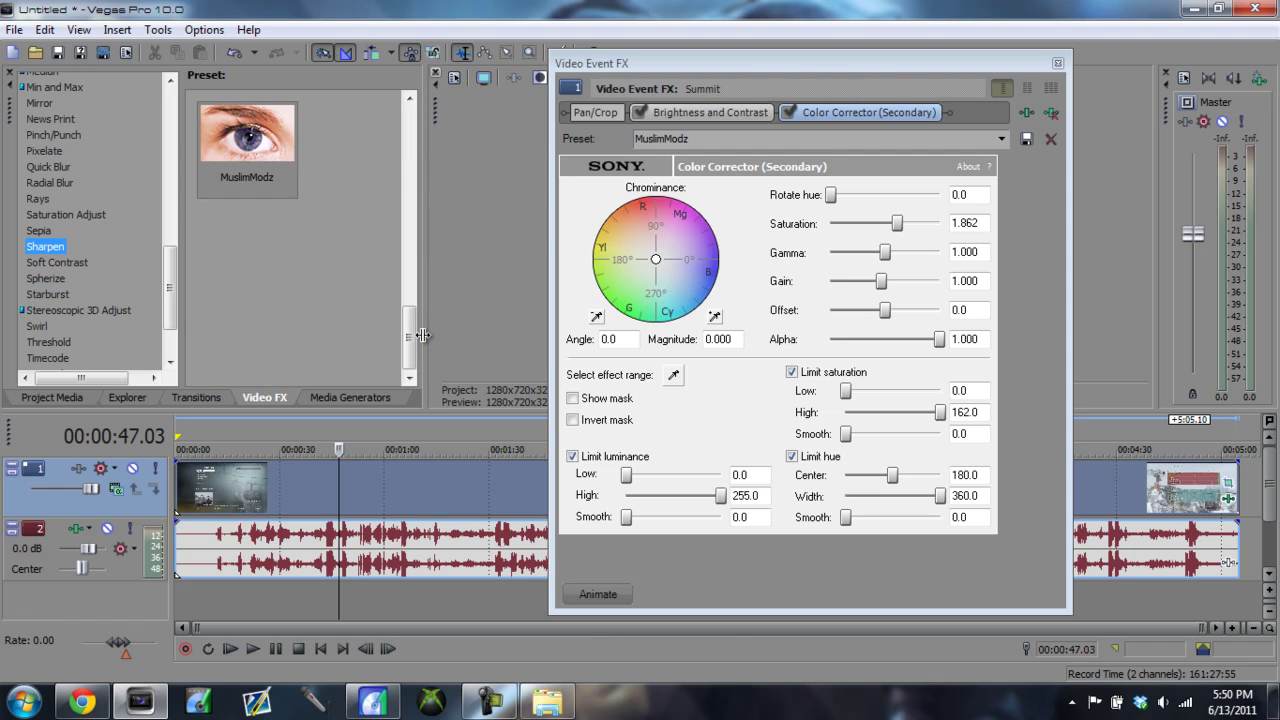
drag(288, 186, 292, 497)
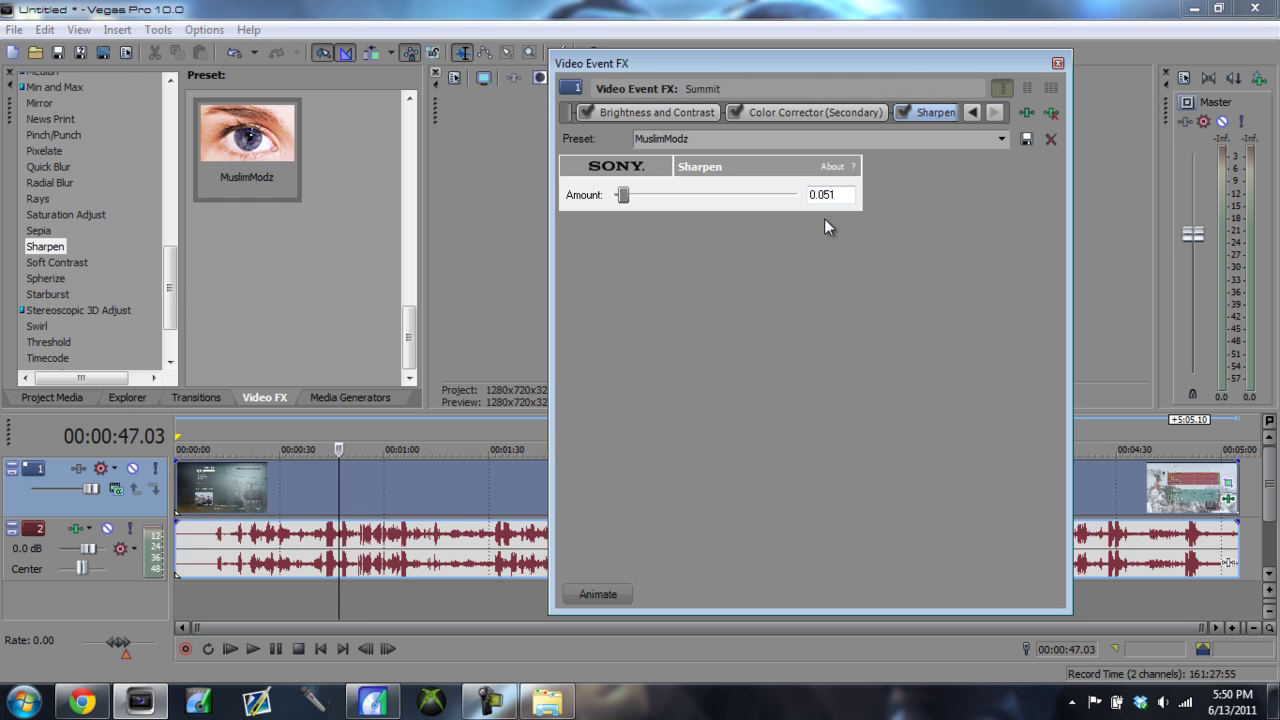
mouse_move(902, 63)
mouse_down()
mouse_move(539, 448)
mouse_move(884, 257)
mouse_move(825, 379)
mouse_up()
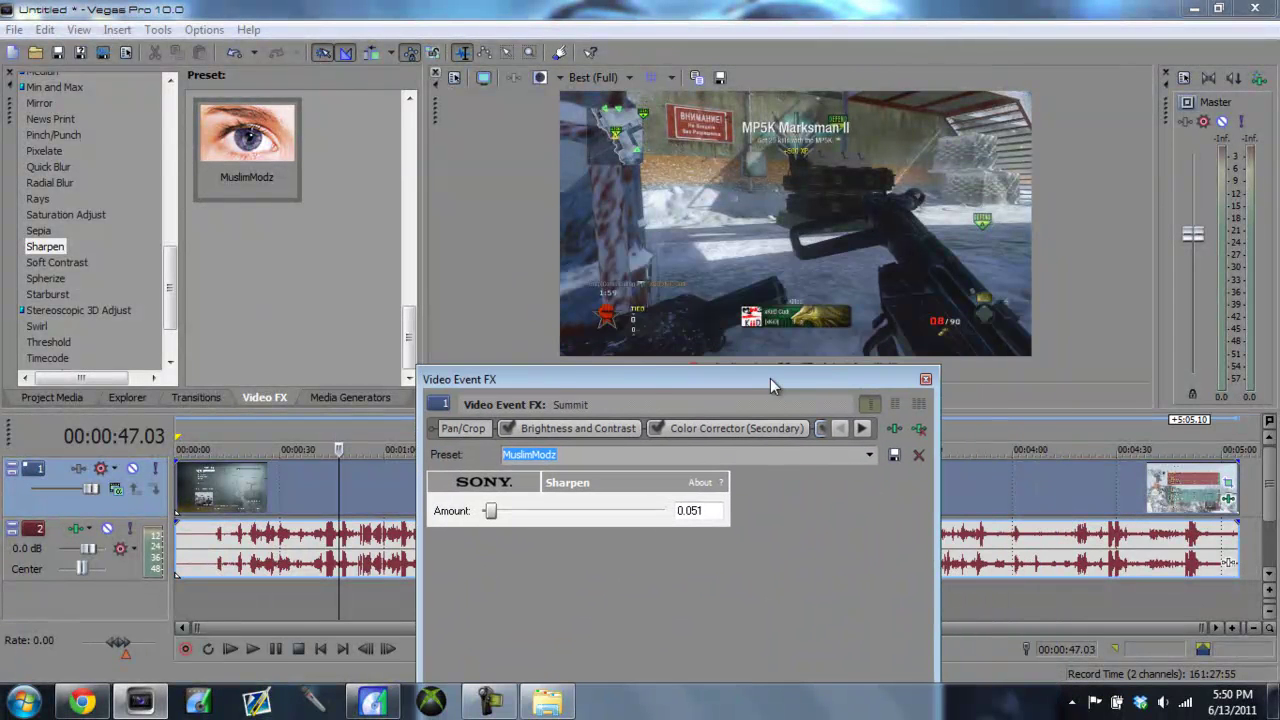
Close the Video Event FX window and move the playhead from about 0:46 to 1:08
click(926, 381)
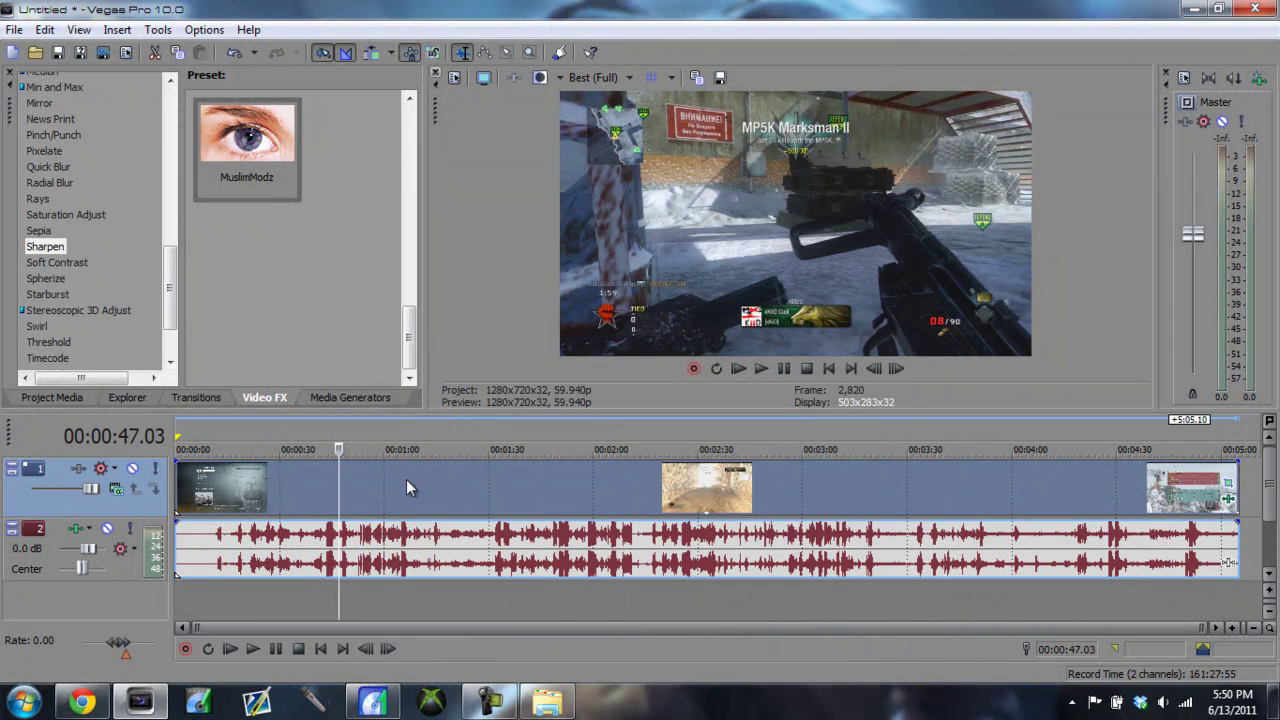
click(337, 497)
click(359, 496)
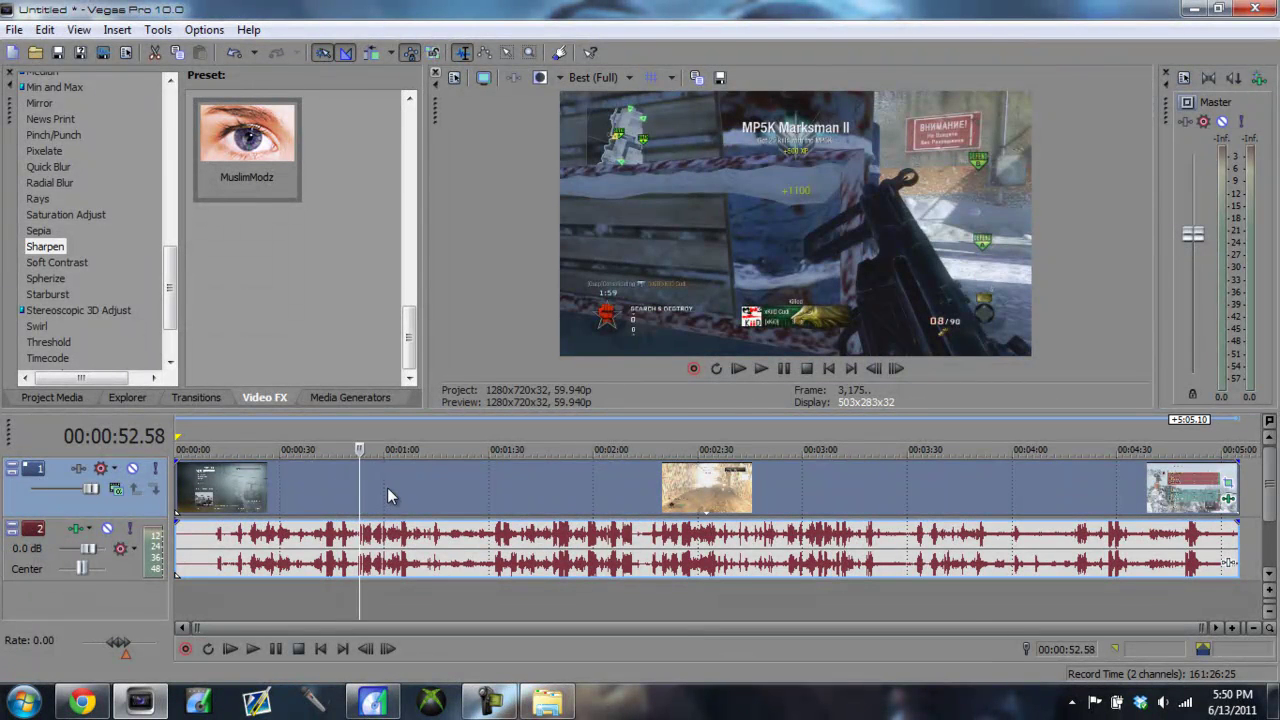
click(387, 487)
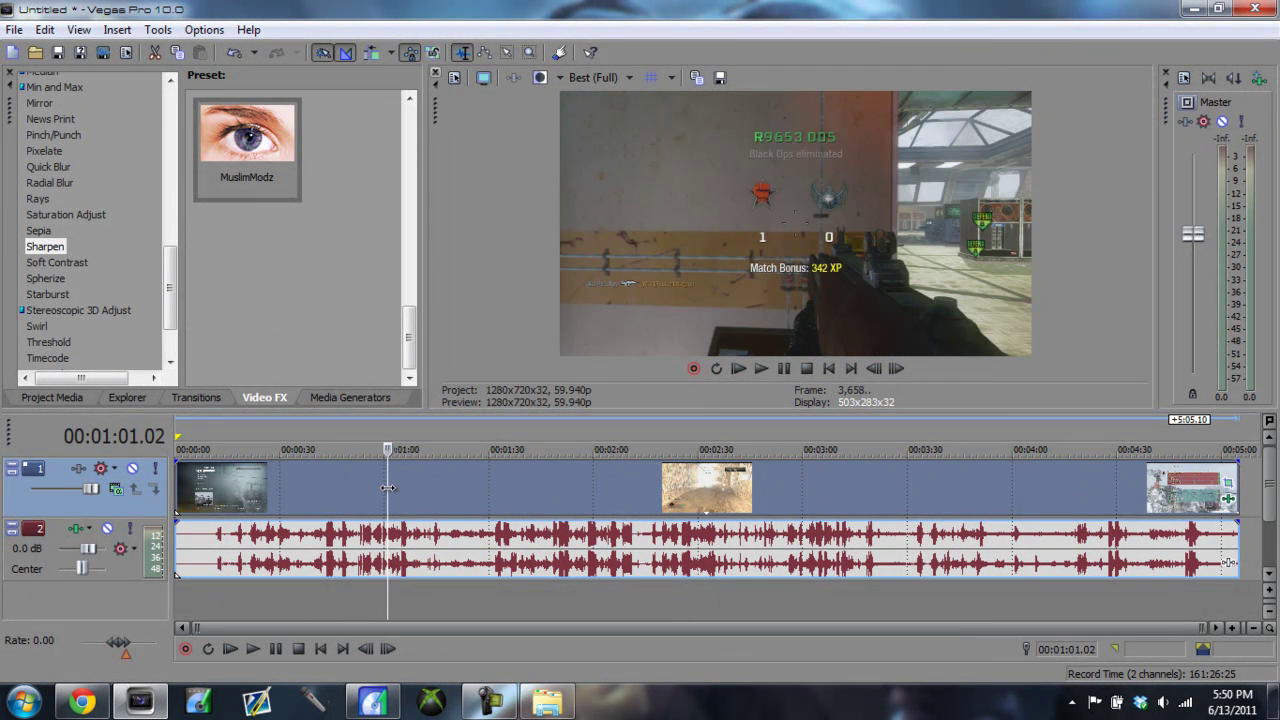
click(412, 486)
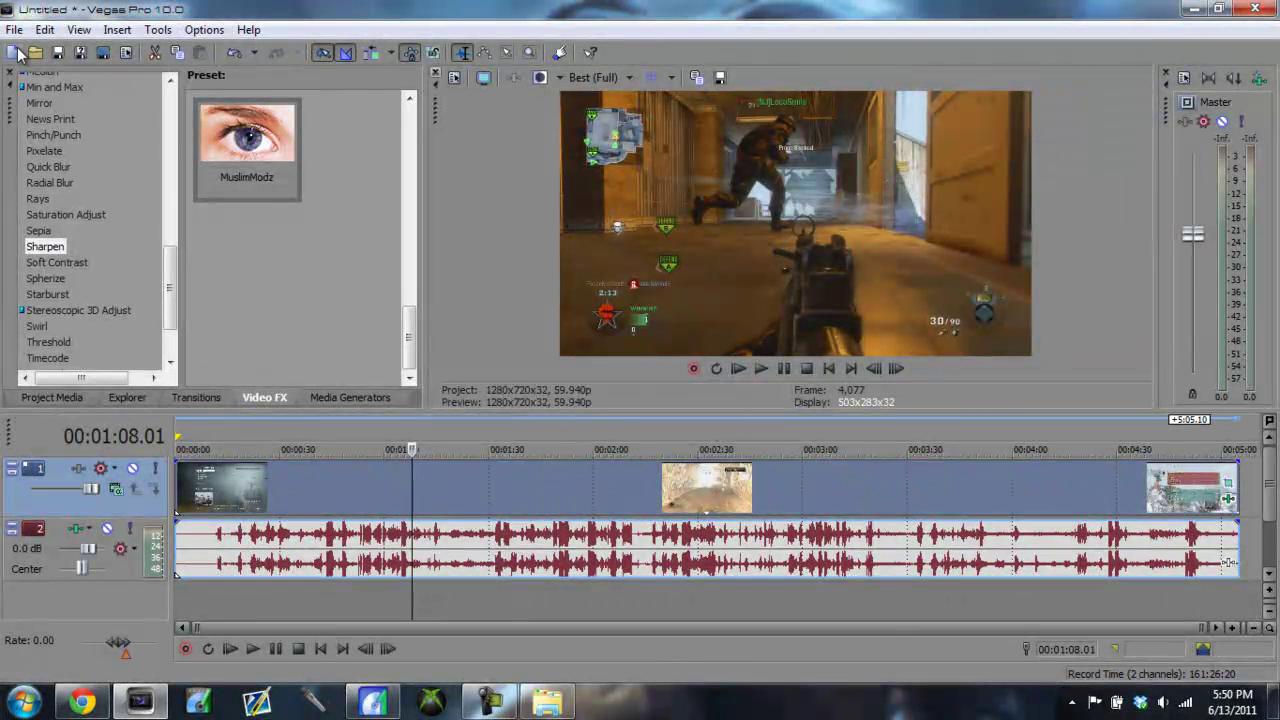
click(15, 30)
Open Render As with the Sony AVC DashboardQueen template and review its custom settings unchanged
click(75, 157)
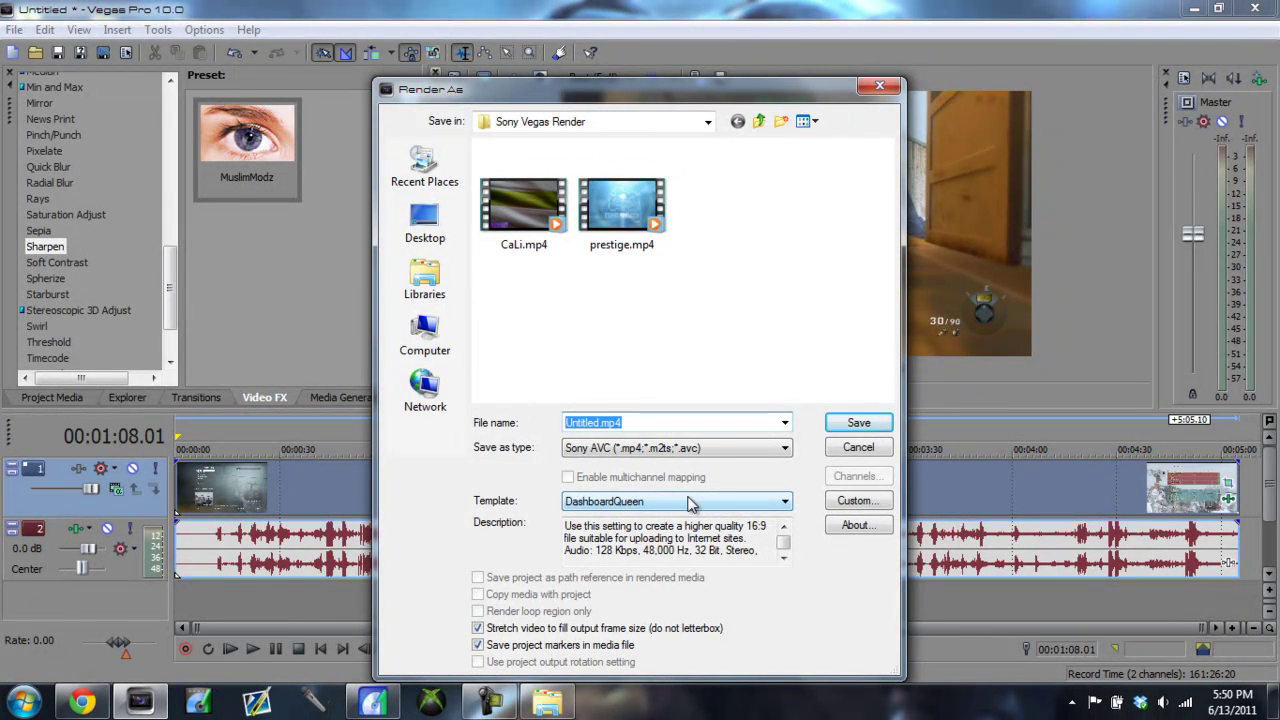
click(856, 501)
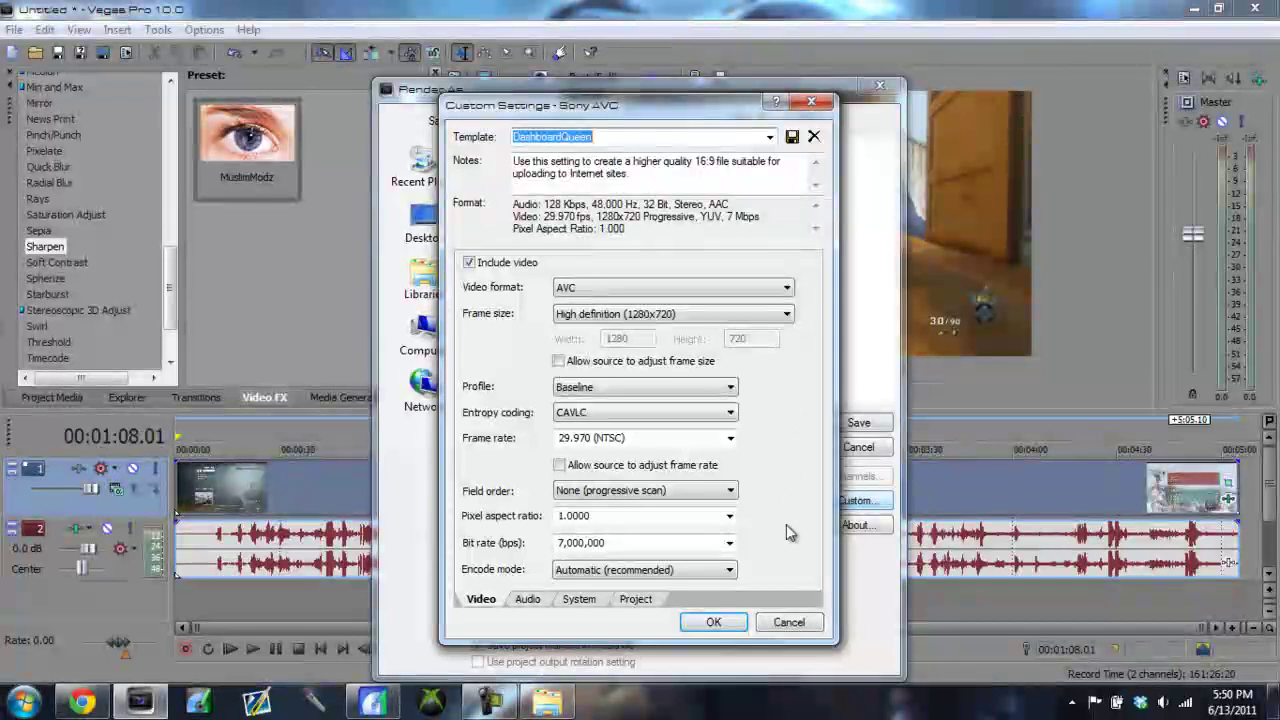
click(793, 624)
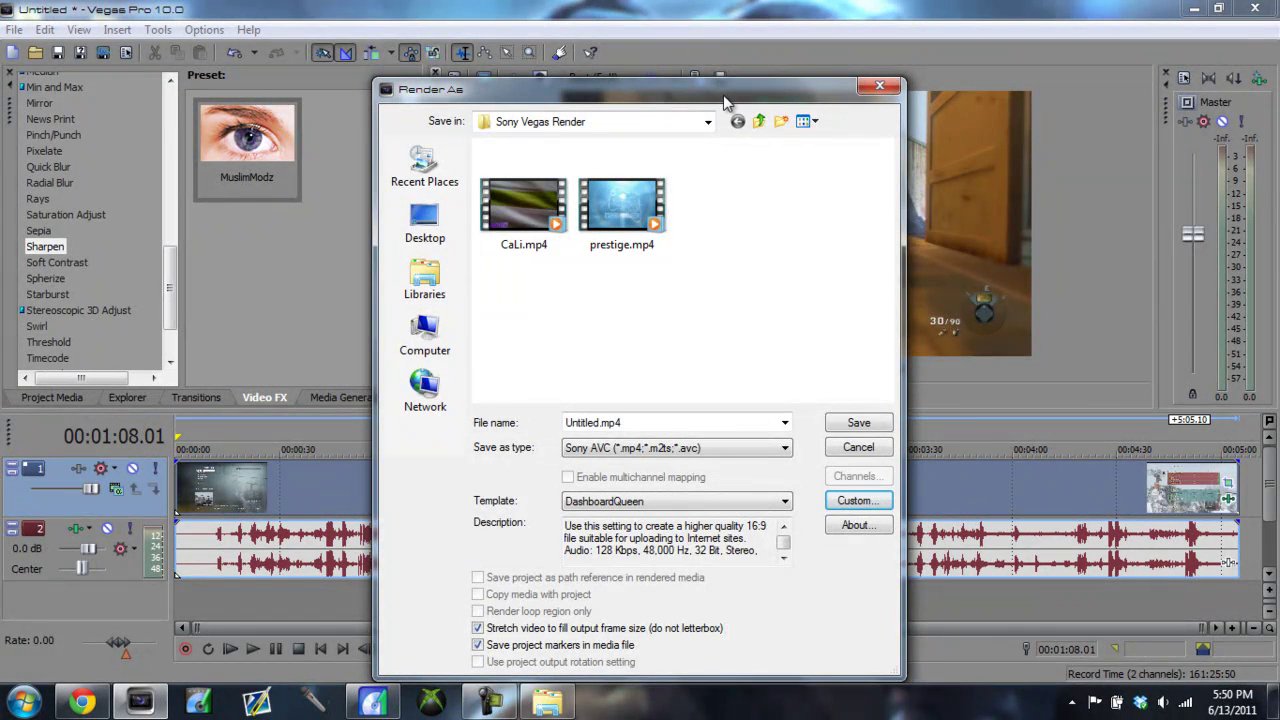
drag(723, 96, 720, 28)
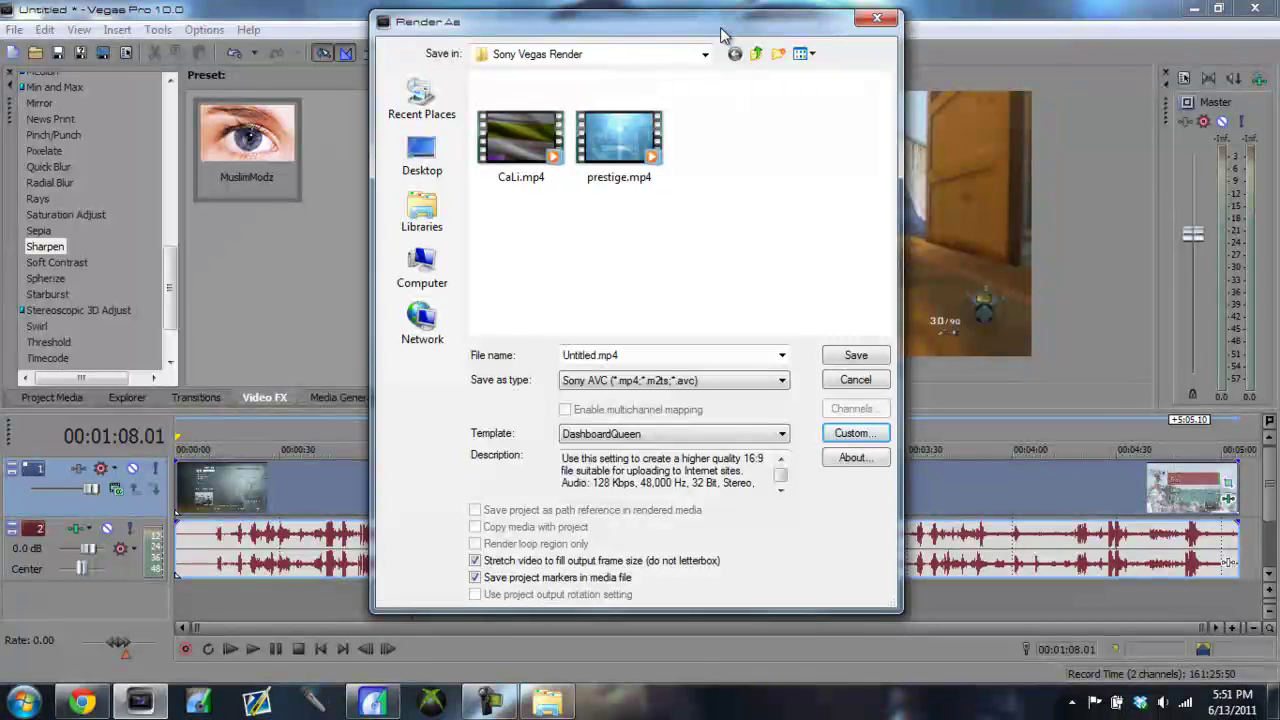
click(627, 385)
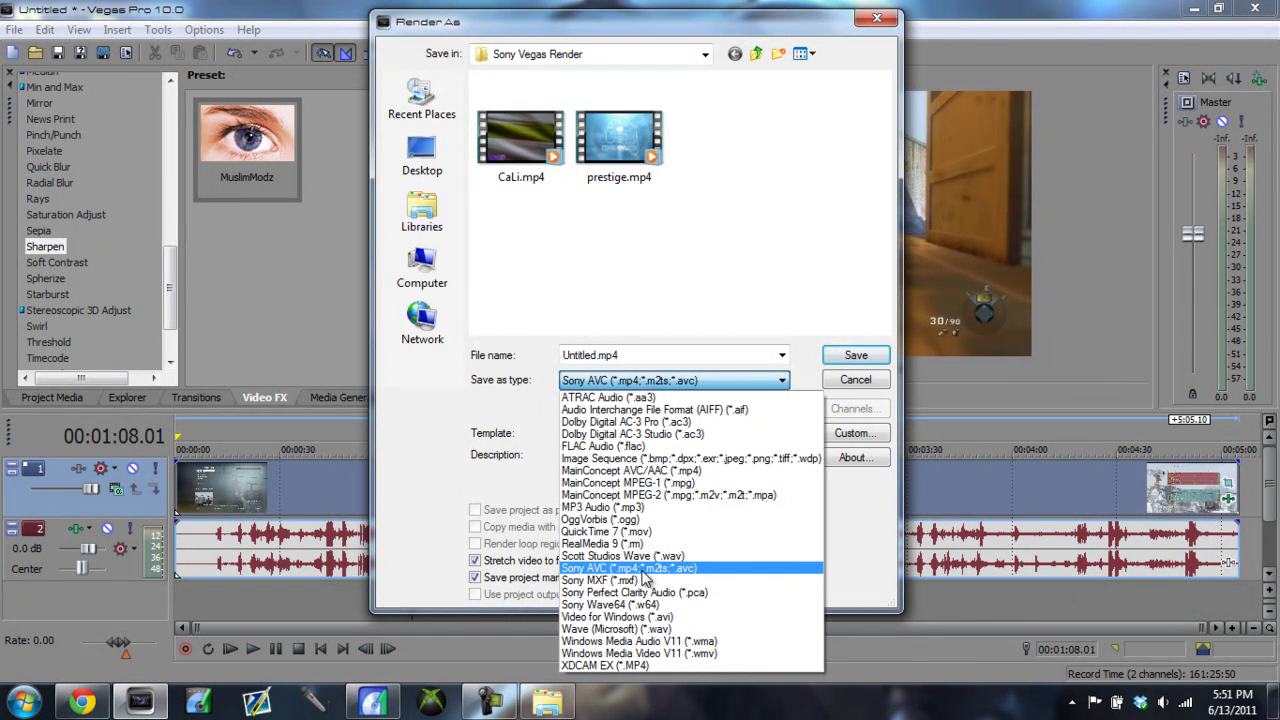
click(642, 568)
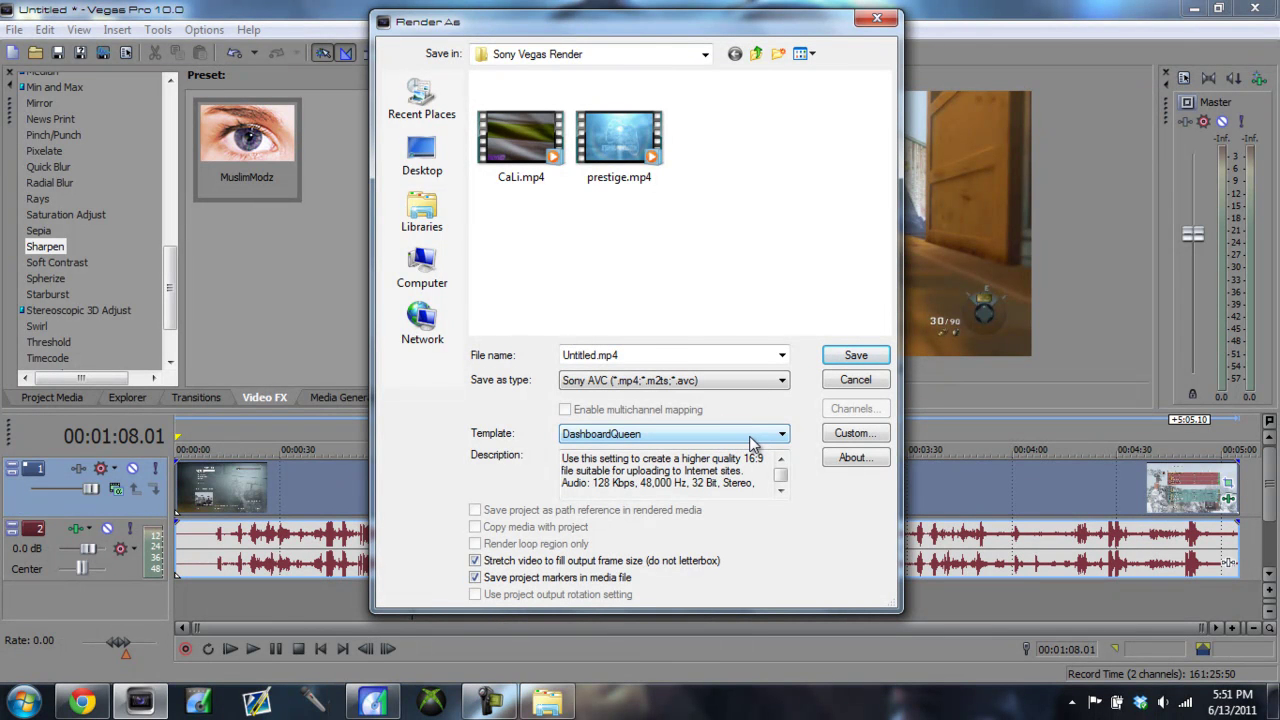
click(756, 440)
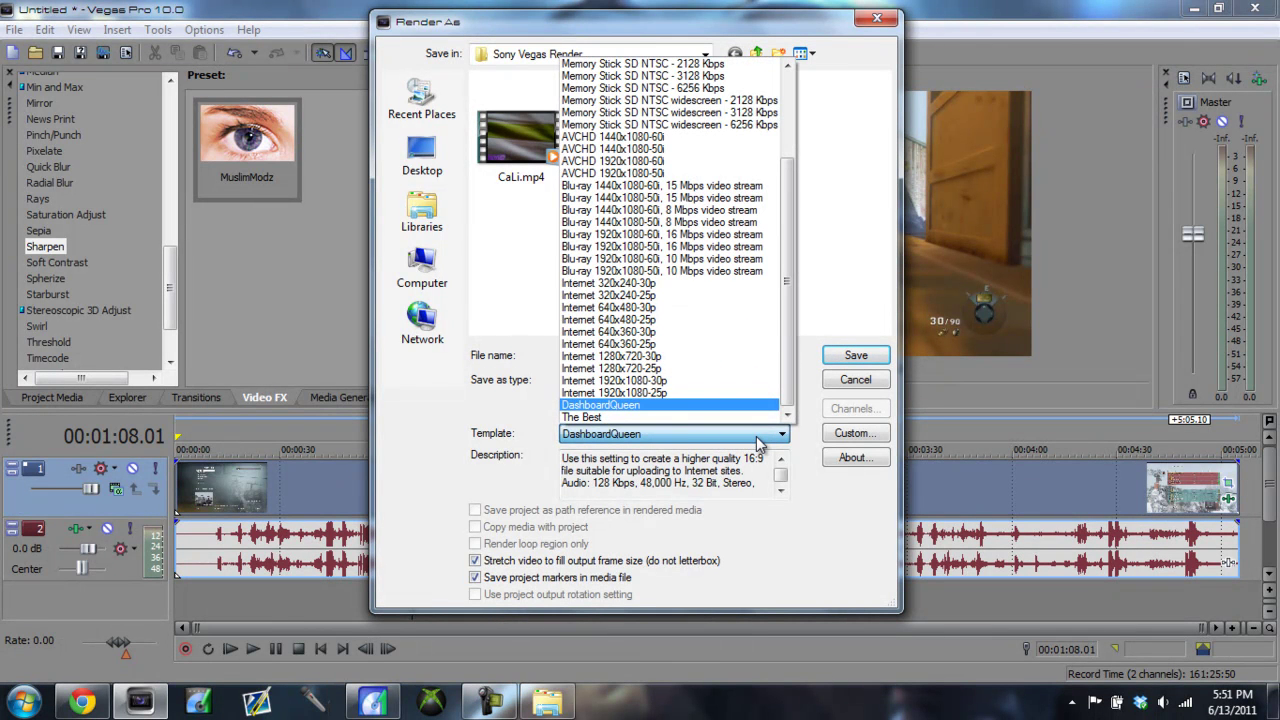
click(758, 443)
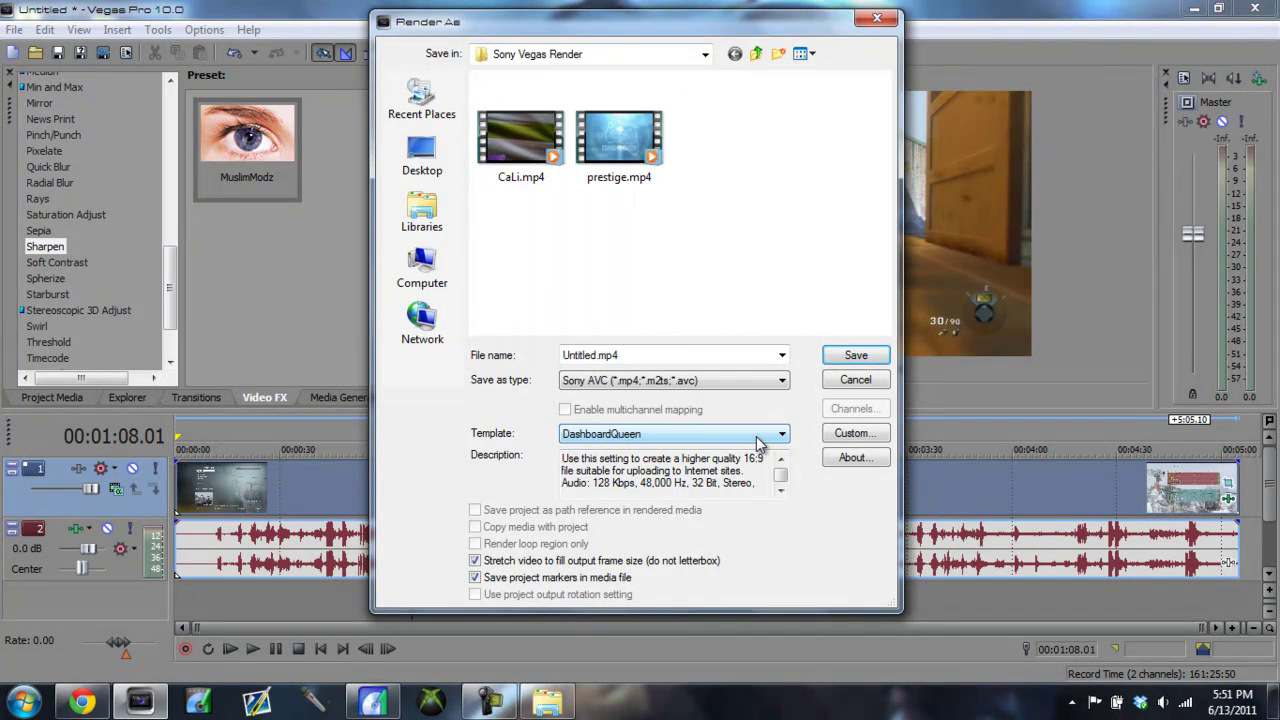
click(758, 443)
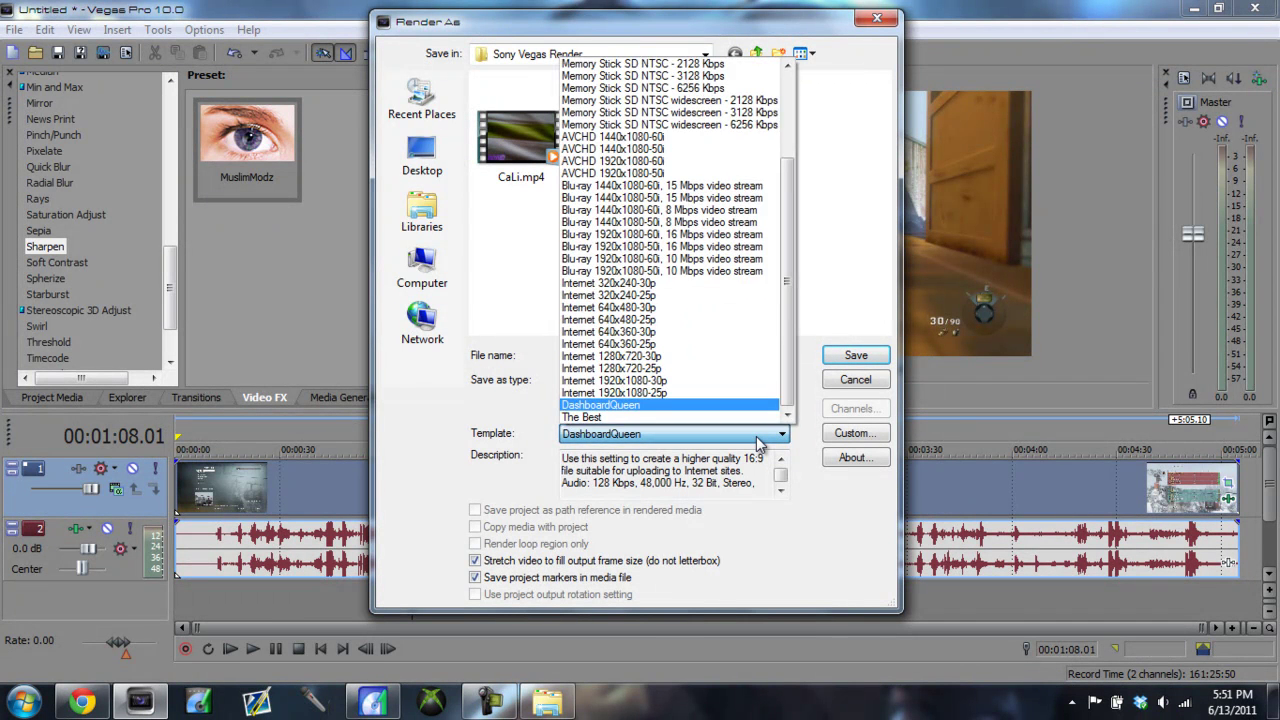
click(765, 440)
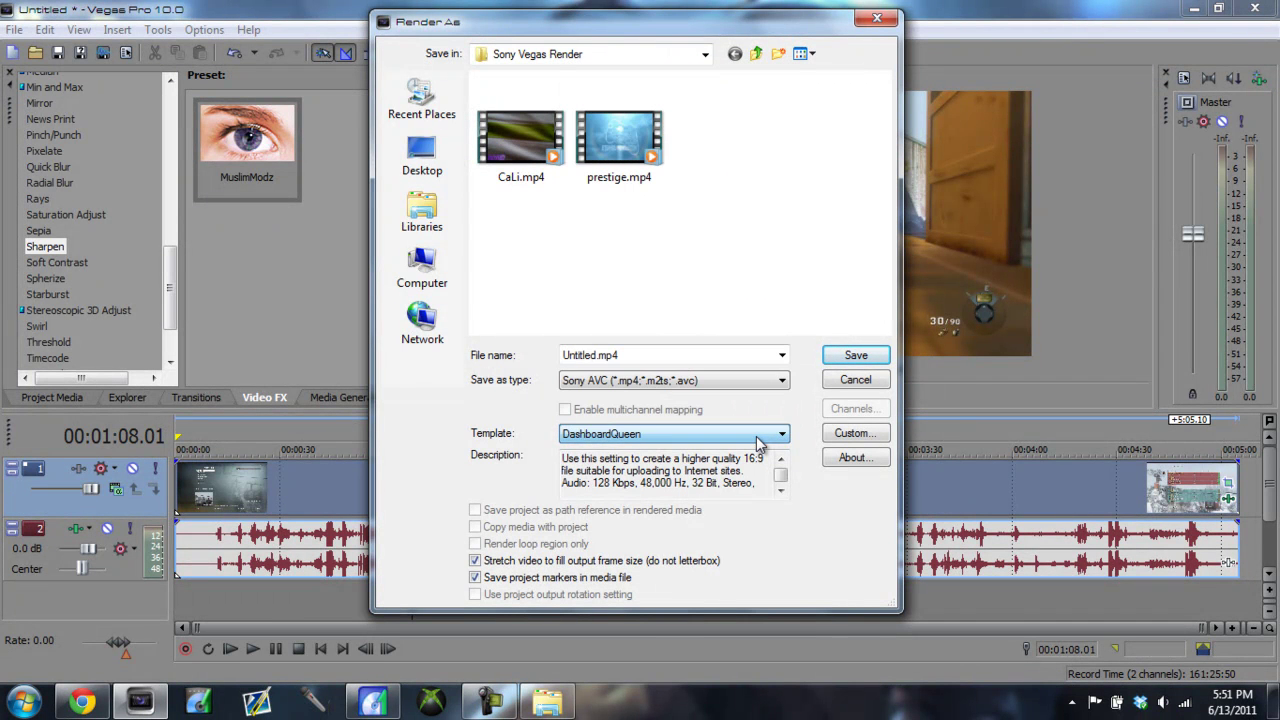
click(848, 432)
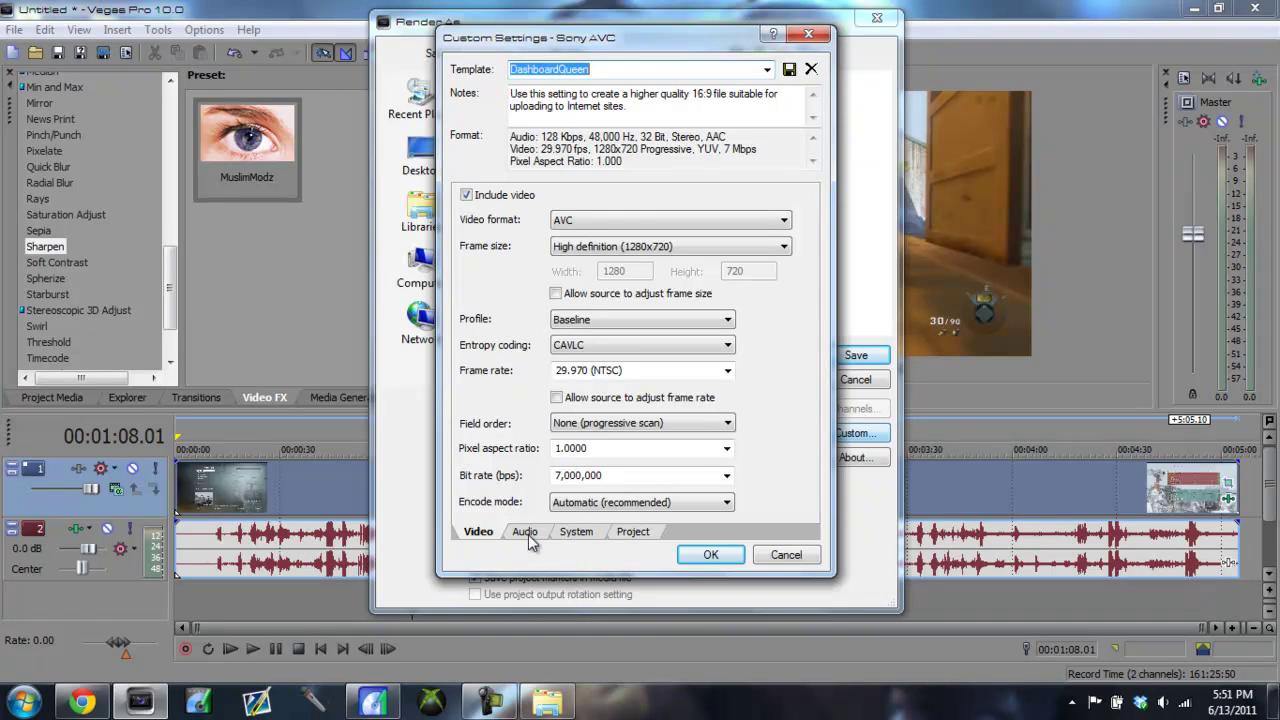
click(533, 535)
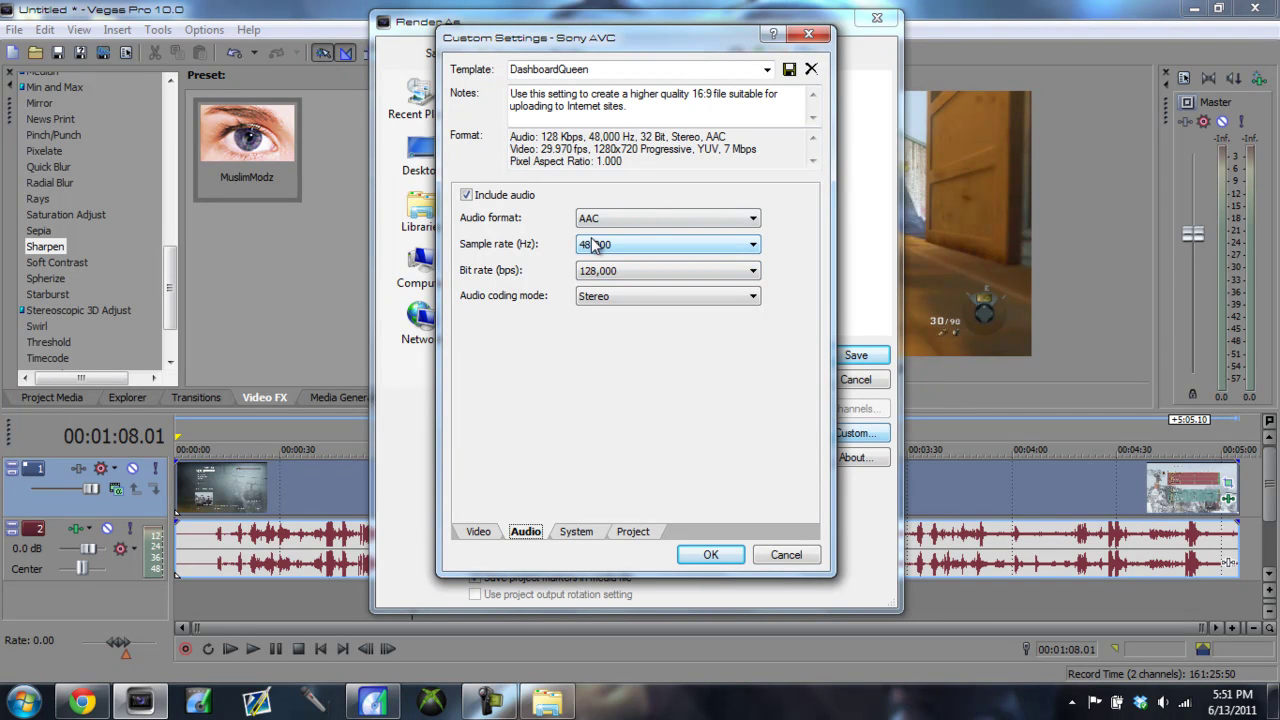
click(576, 535)
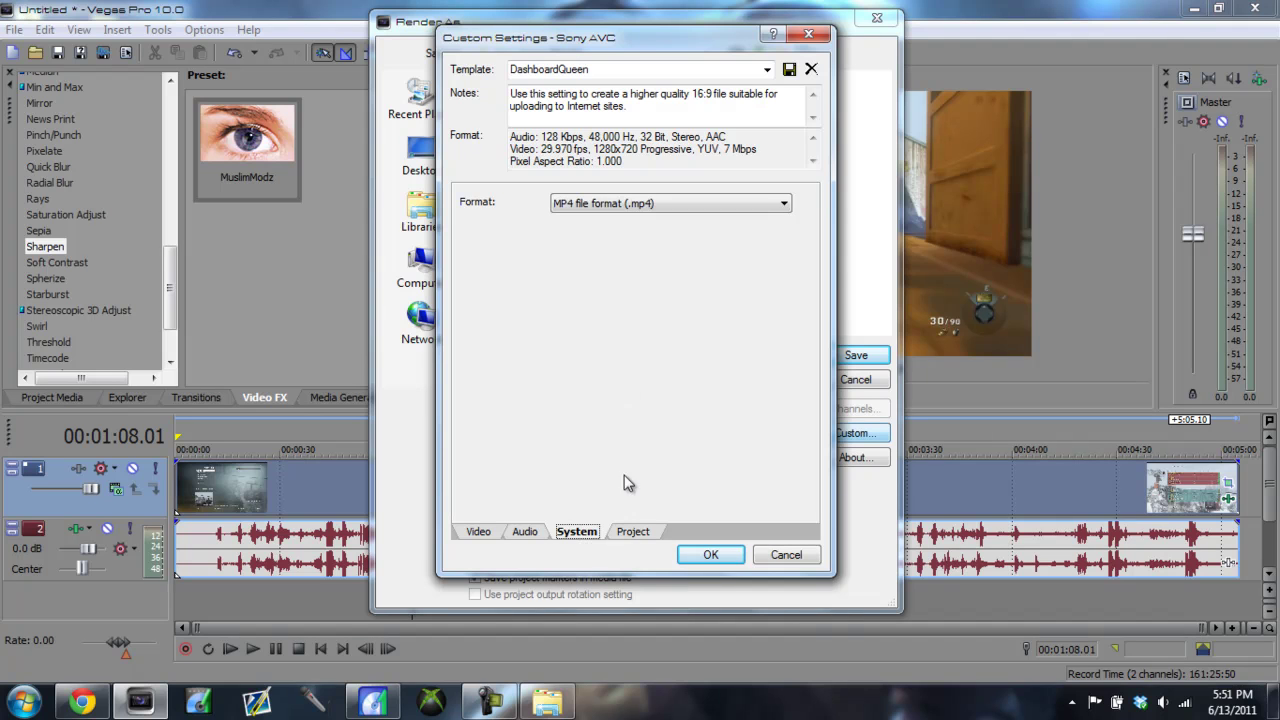
click(644, 530)
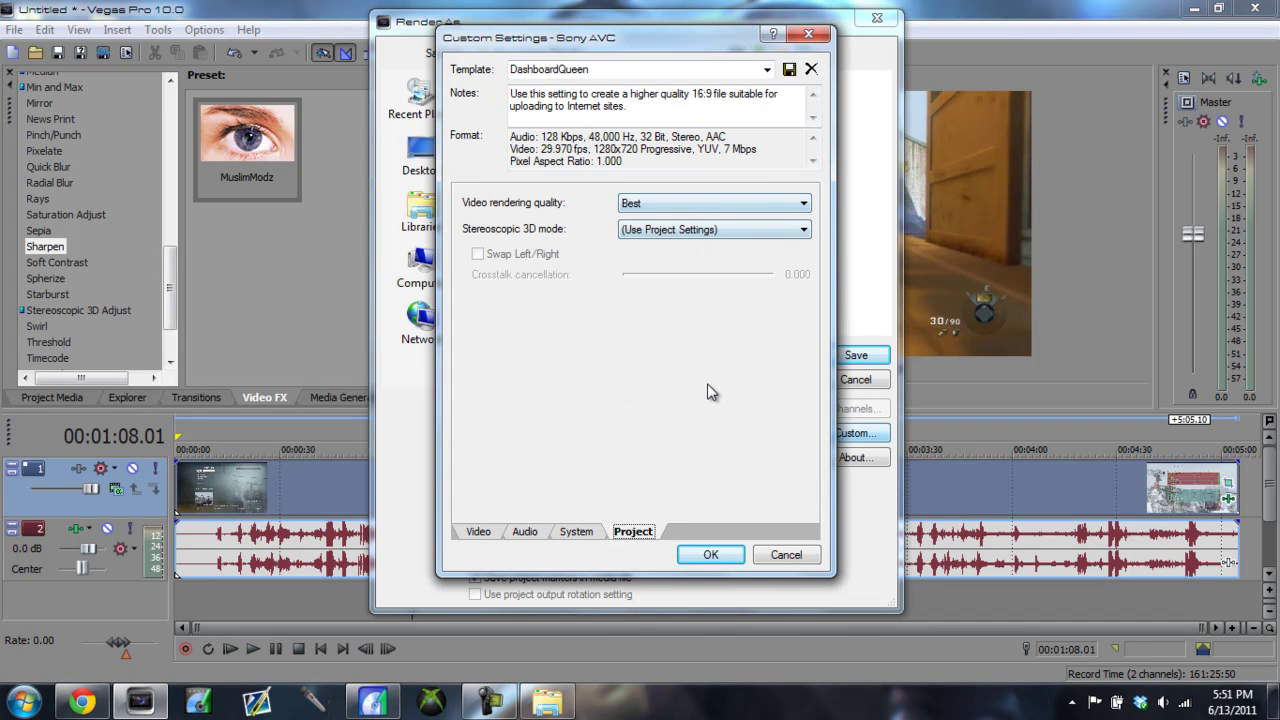
click(712, 555)
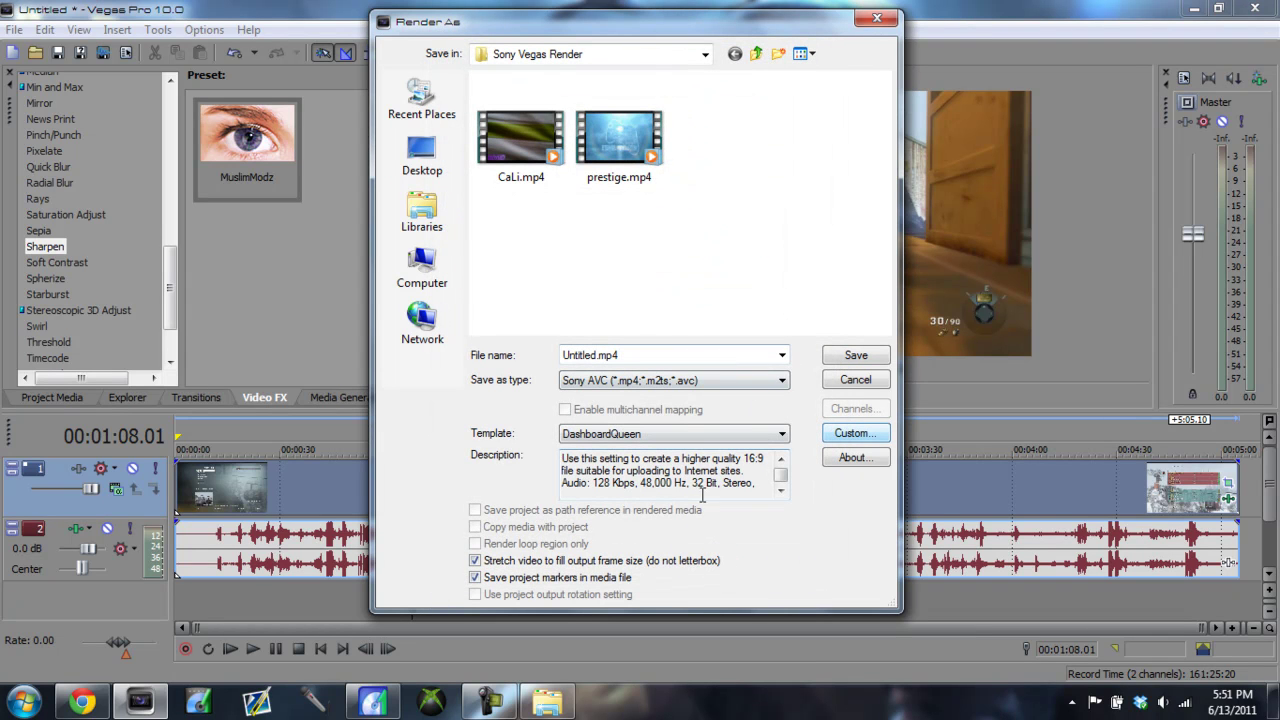
Save the DashboardQueen template with 1280x720 AVC, 29.97 fps, 7 Mbps settings
click(852, 437)
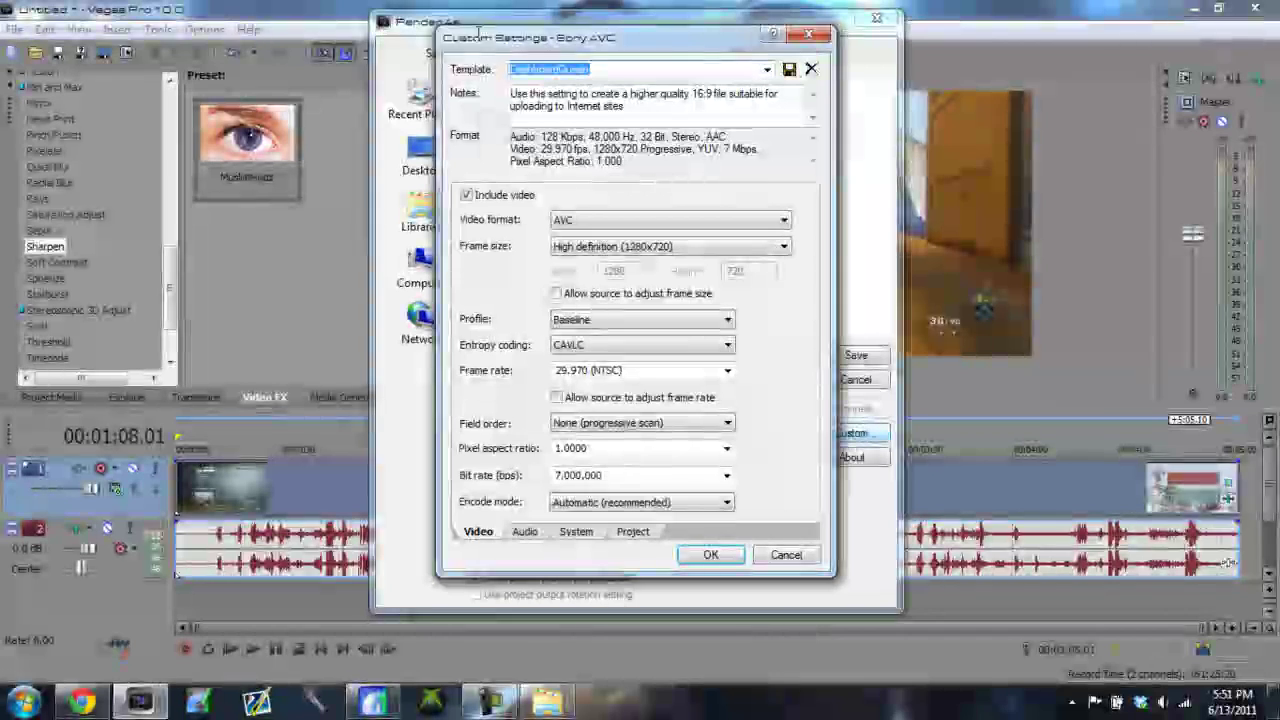
click(658, 67)
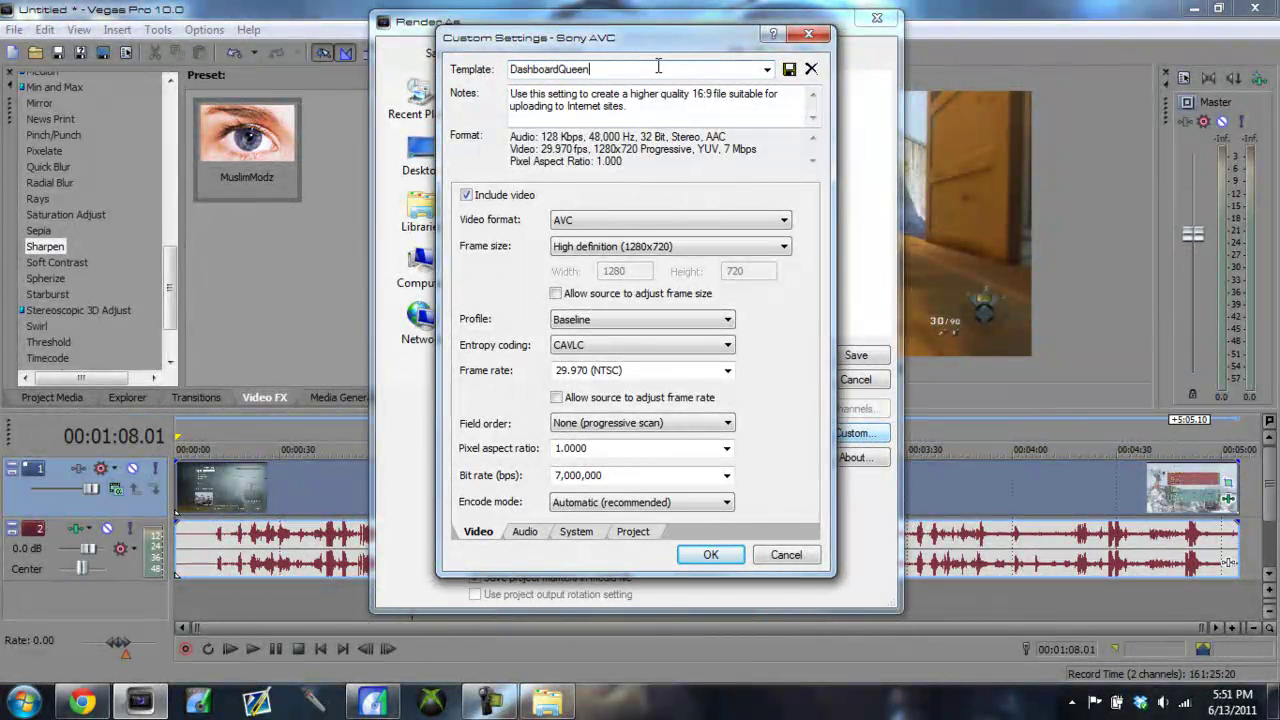
click(789, 70)
click(711, 555)
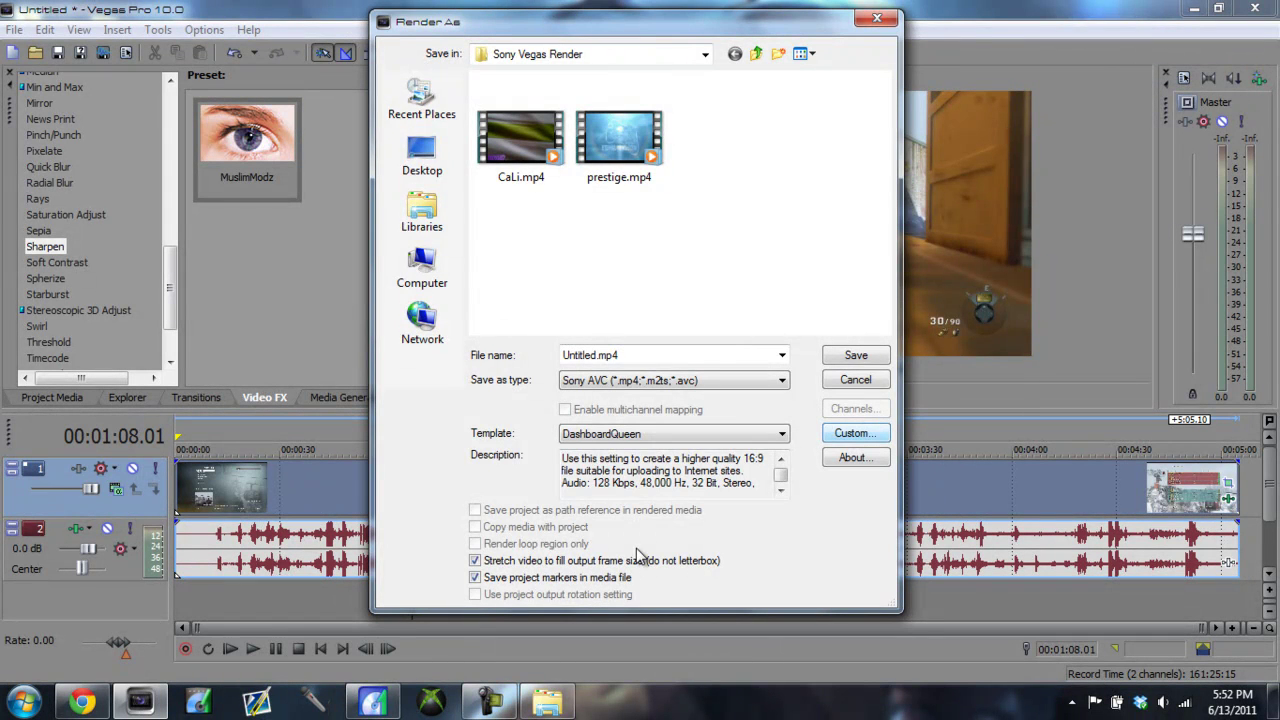
Cancel the Render As dialog to return to the Summit timeline
click(877, 18)
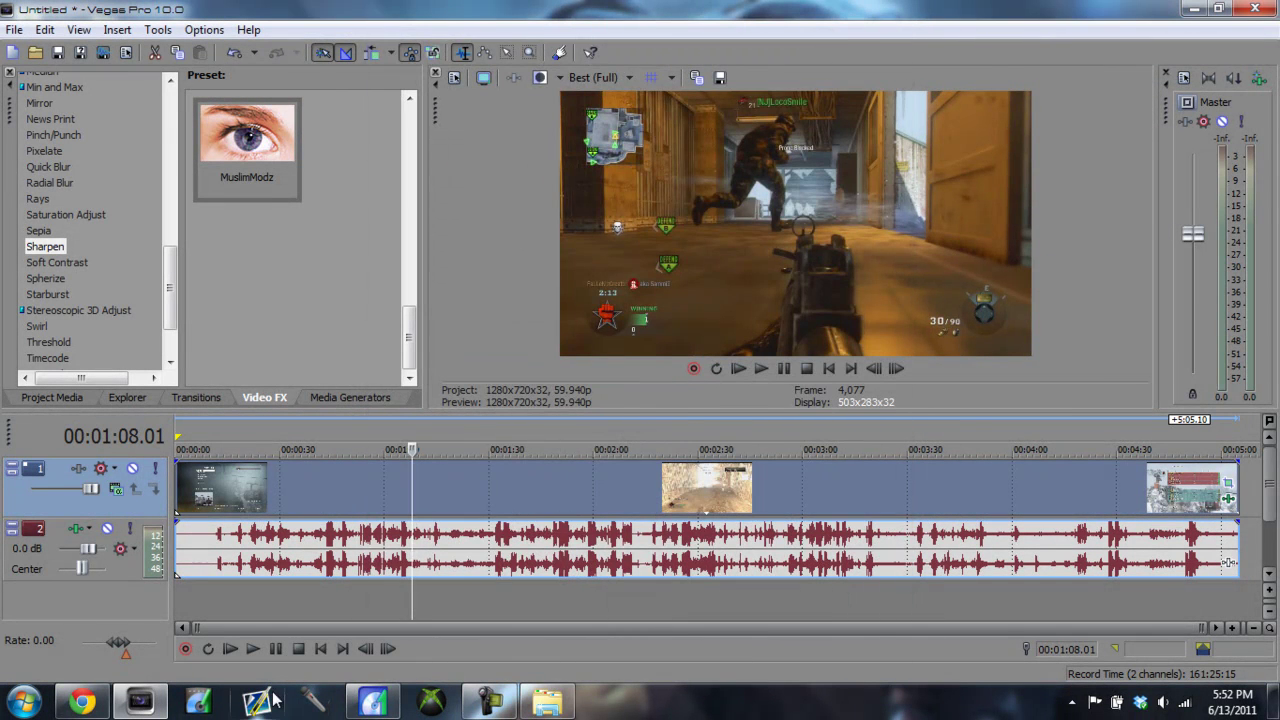